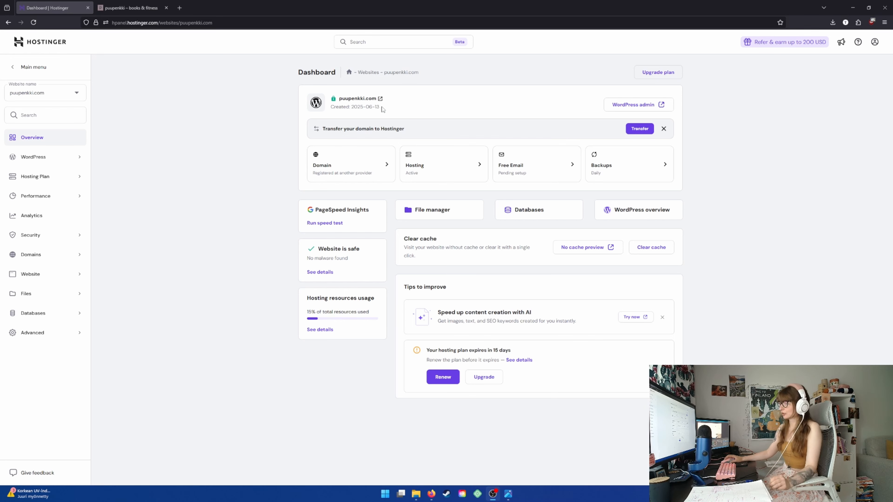
View the live puupenkki.com site and its blog post about “Credence”, and return to the hosting dashboard
click(350, 100)
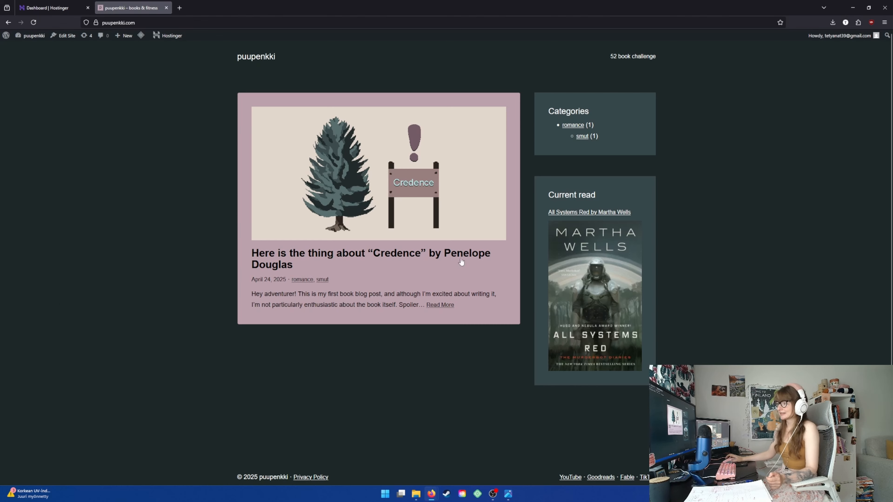
click(370, 221)
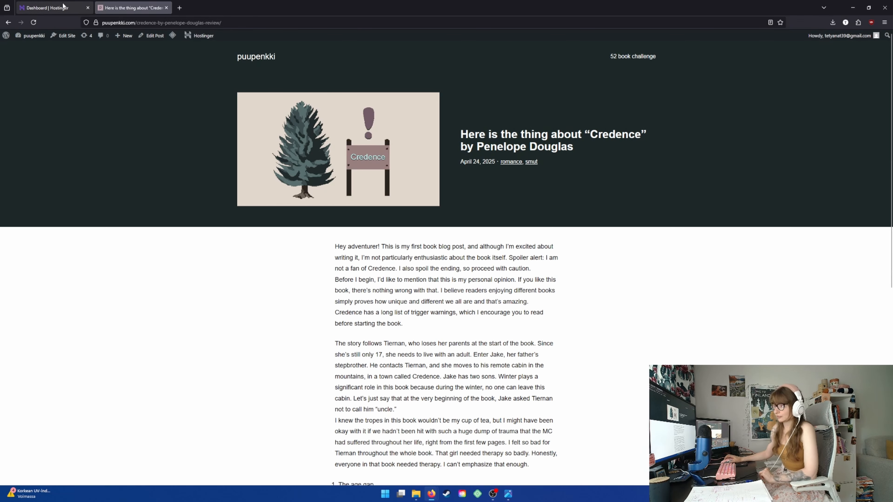
click(47, 8)
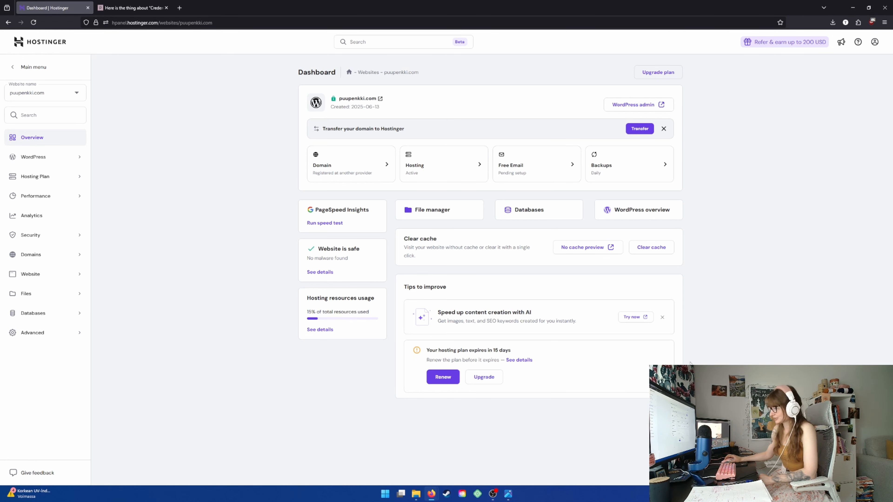
Create a WordPress staging environment for puupenkki.com on the subdomain "tammi"
click(74, 159)
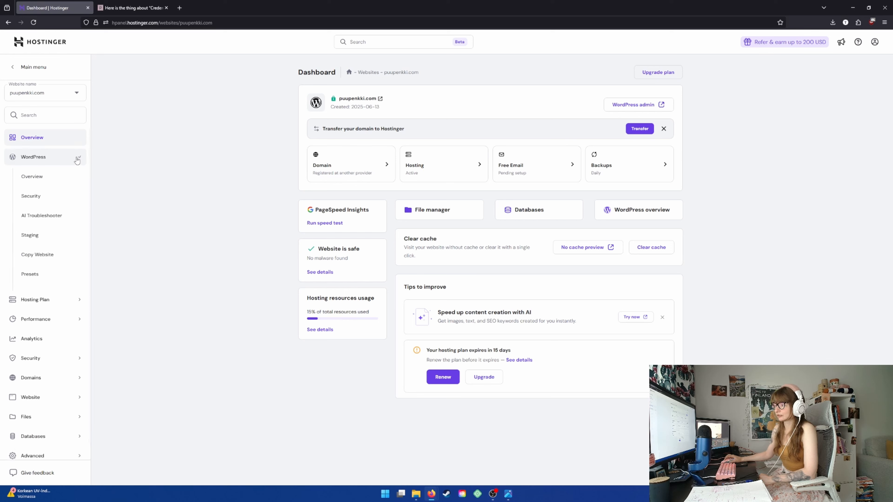
click(40, 238)
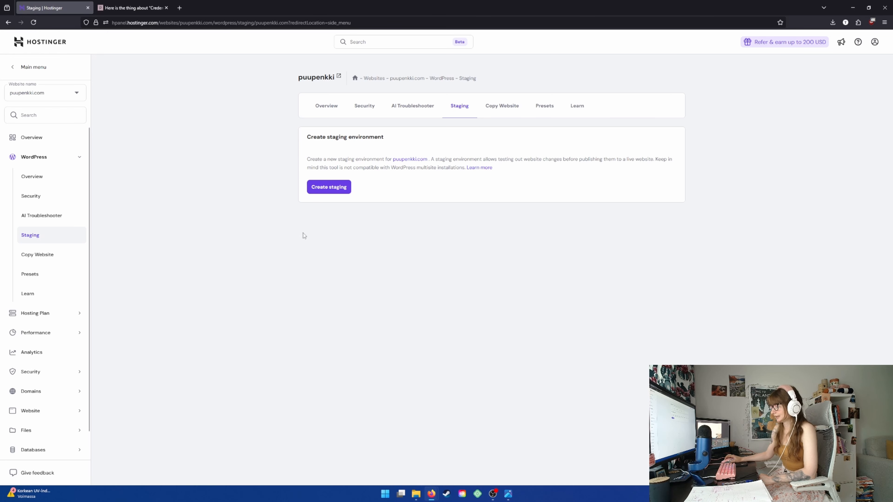
click(337, 191)
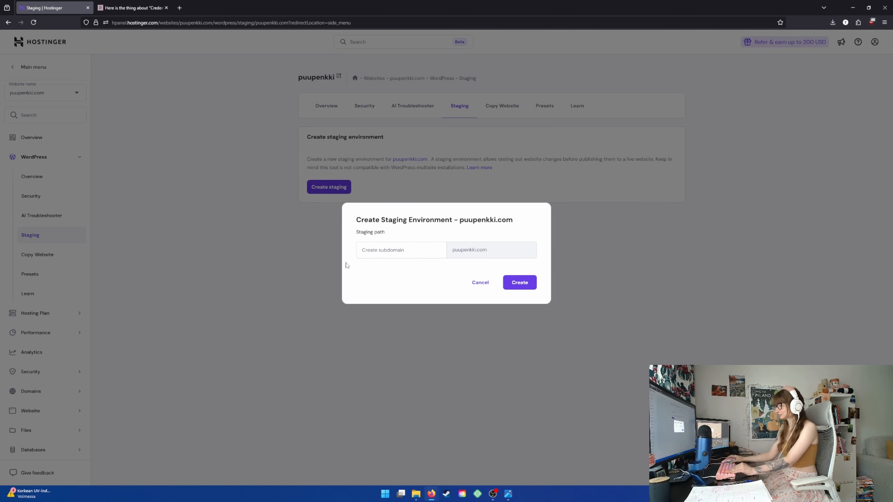
click(387, 254)
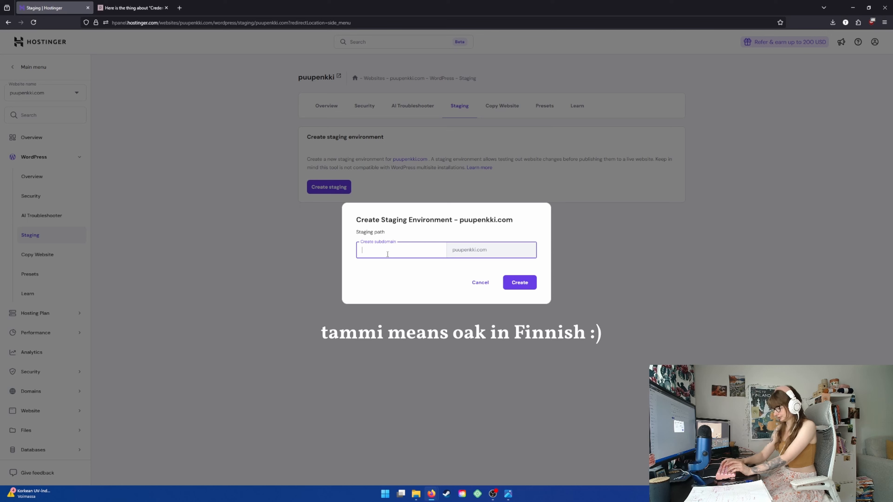
text(ammi)
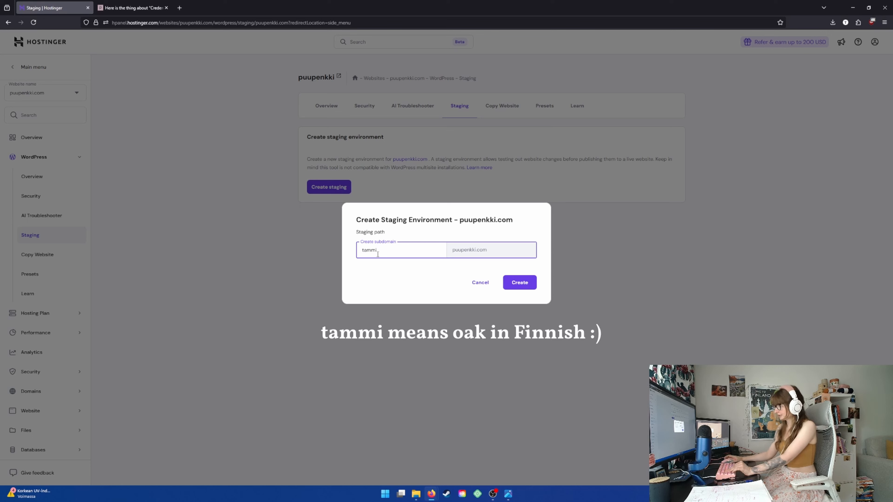
click(518, 287)
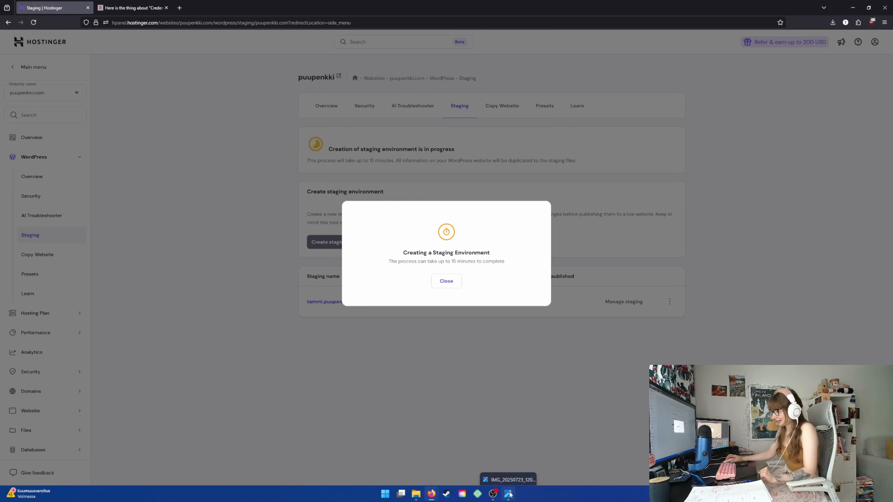
Switch to the image viewer with IMG_20250723_120821.jpg and examine the hand-drawn blog post layout sketch
mouse_move(512, 493)
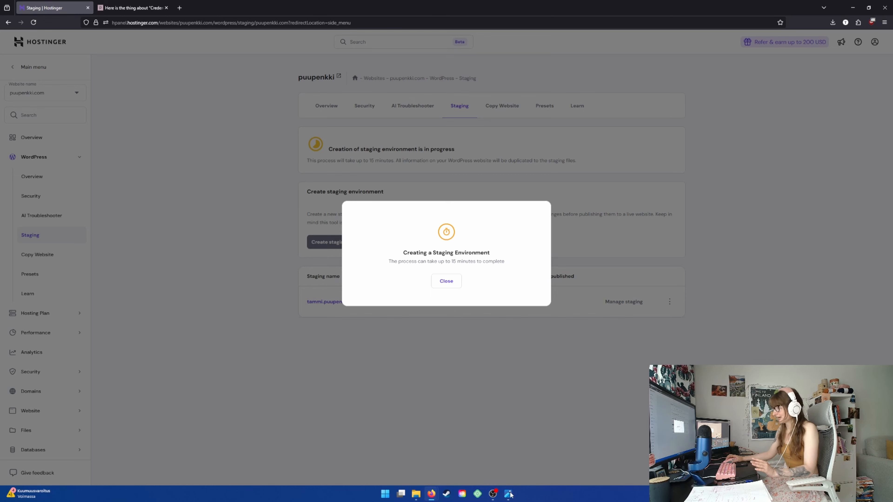
click(508, 494)
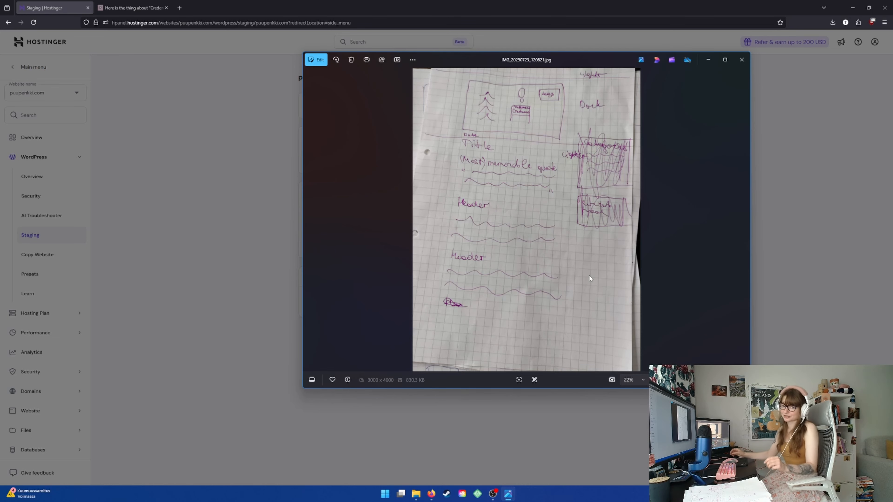
drag(579, 57, 483, 66)
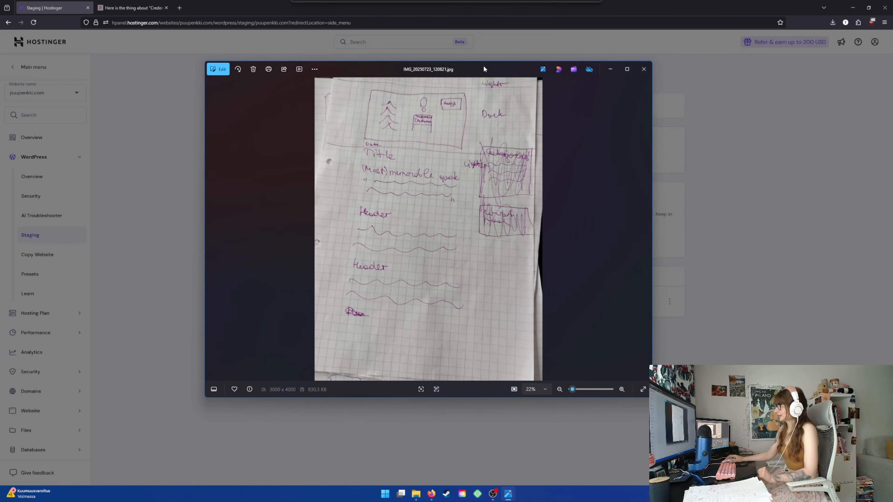
click(728, 218)
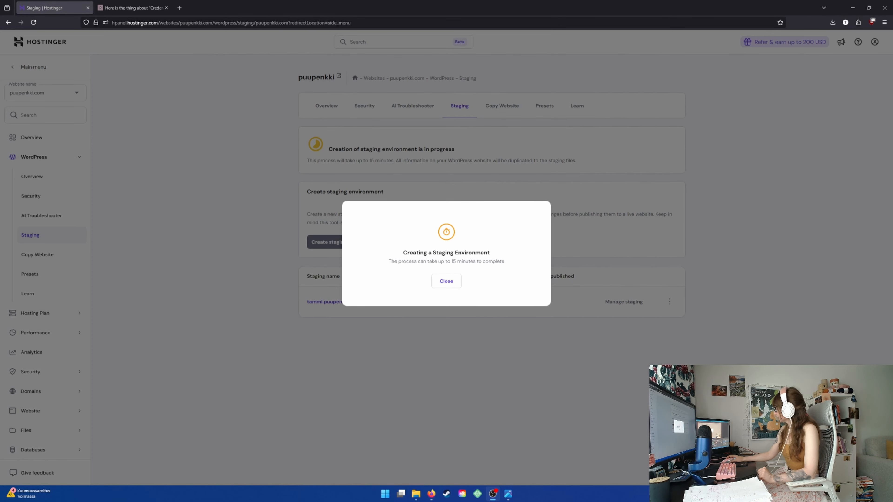
mouse_move(509, 496)
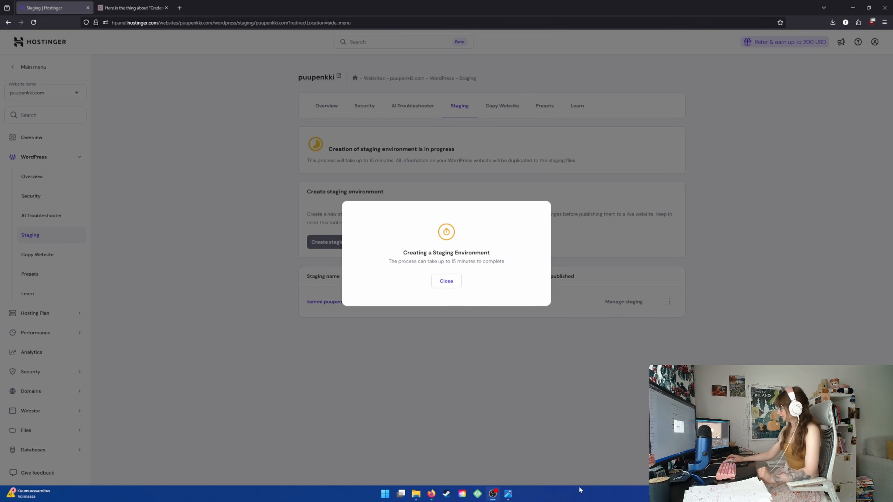
click(508, 494)
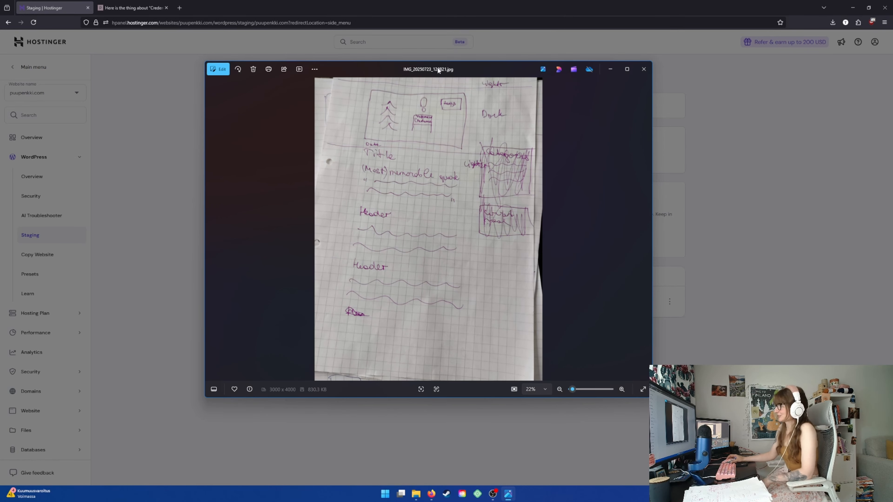
drag(438, 70, 425, 82)
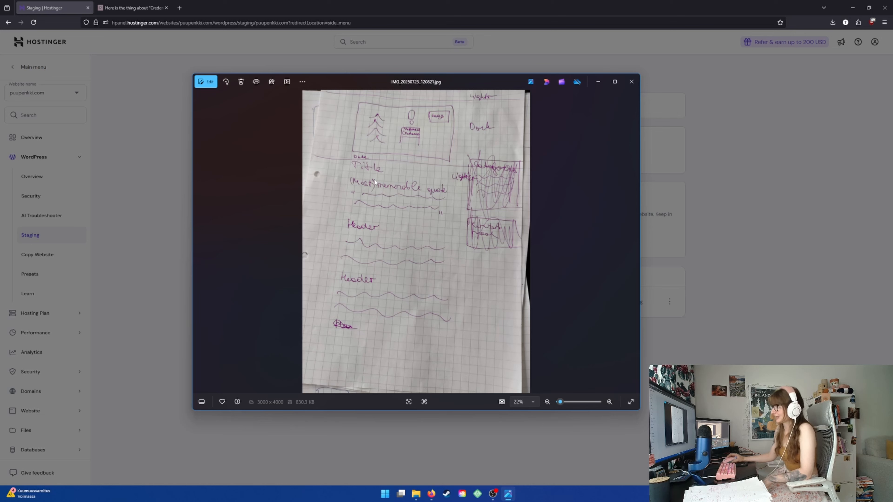
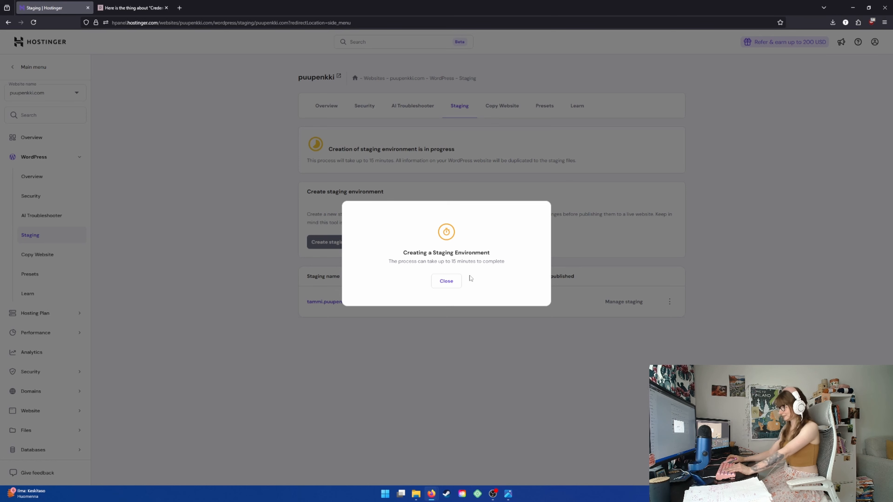
Preview tammi.puupenkki.com in a new tab while its staging creation runs, and reload the hosting staging page to check progress
click(446, 281)
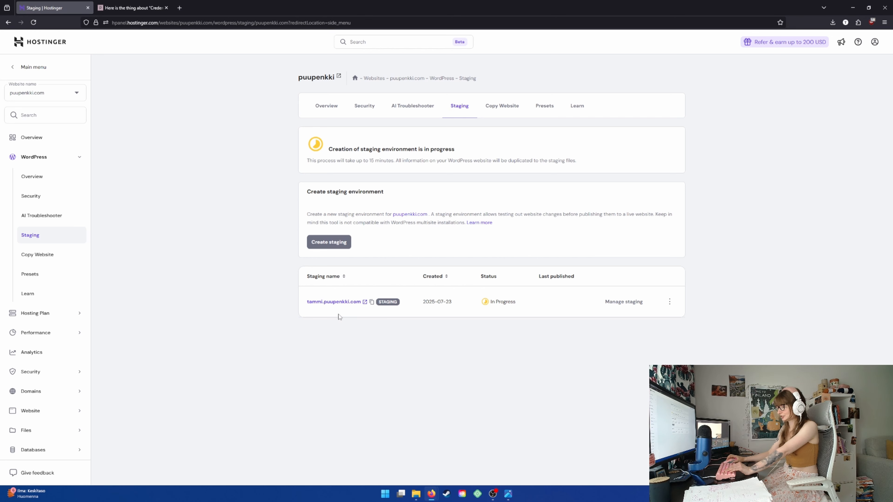
right_click(332, 302)
click(355, 308)
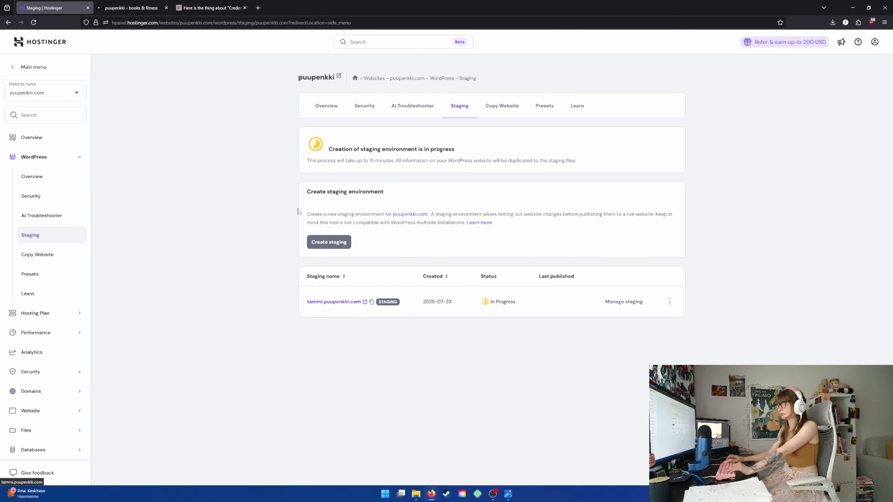
click(133, 8)
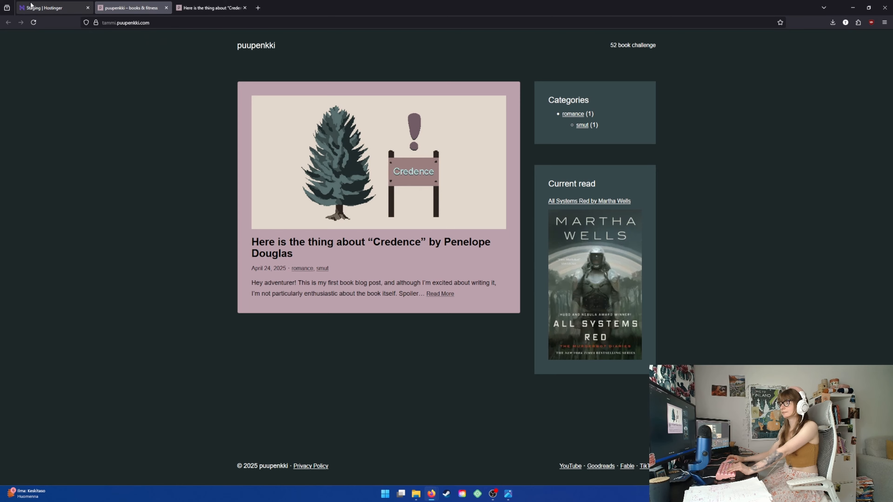
click(52, 8)
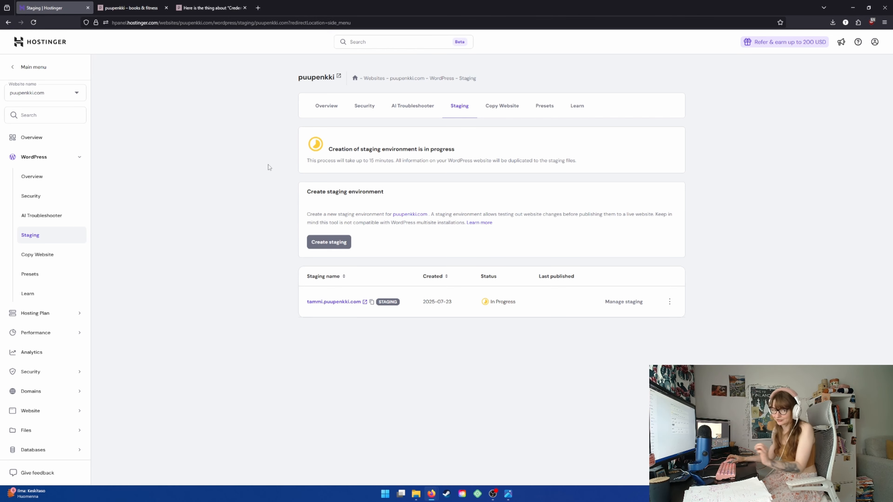
click(34, 22)
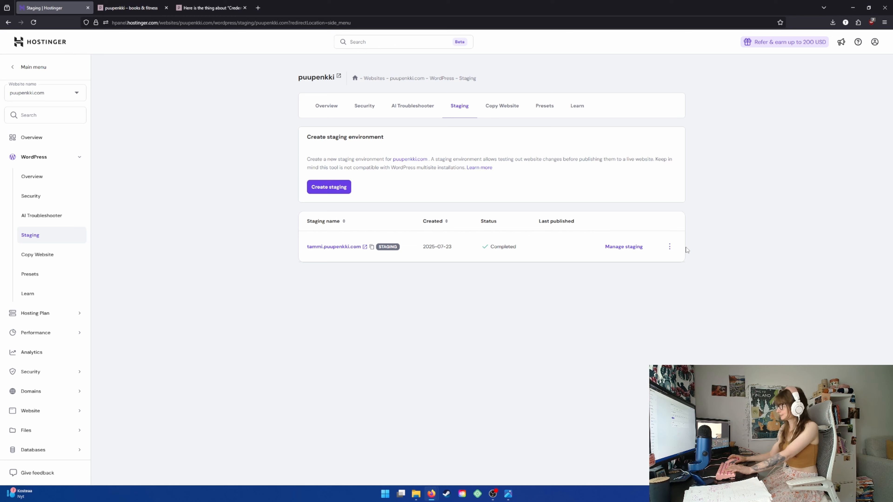
Open the management page for the tammi.puupenkki.com staging, install the Hostinger plugin and enable maintenance mode
click(624, 246)
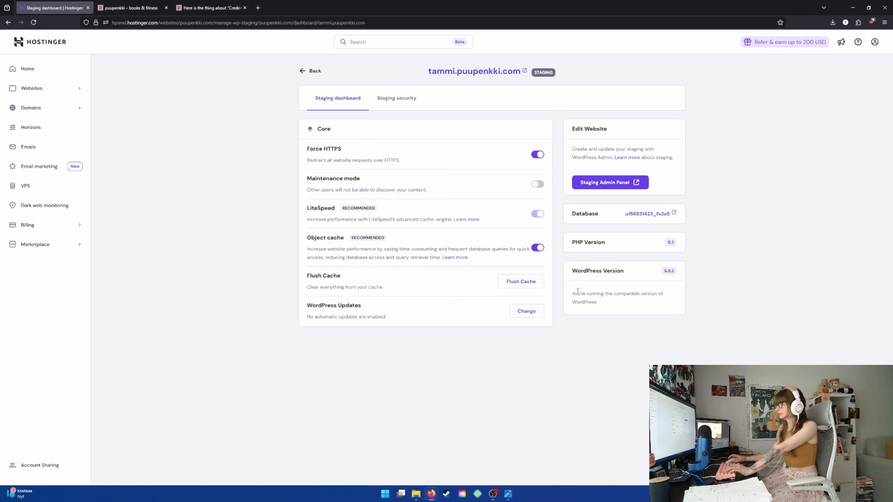
click(538, 184)
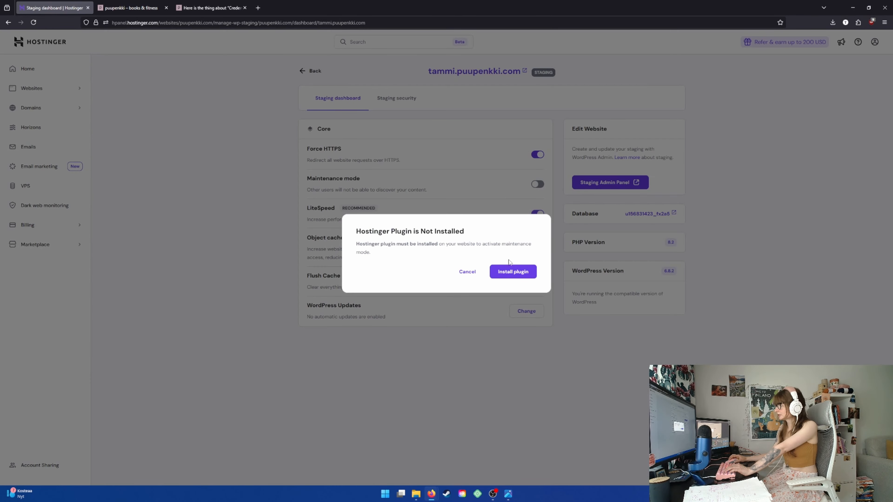
click(467, 272)
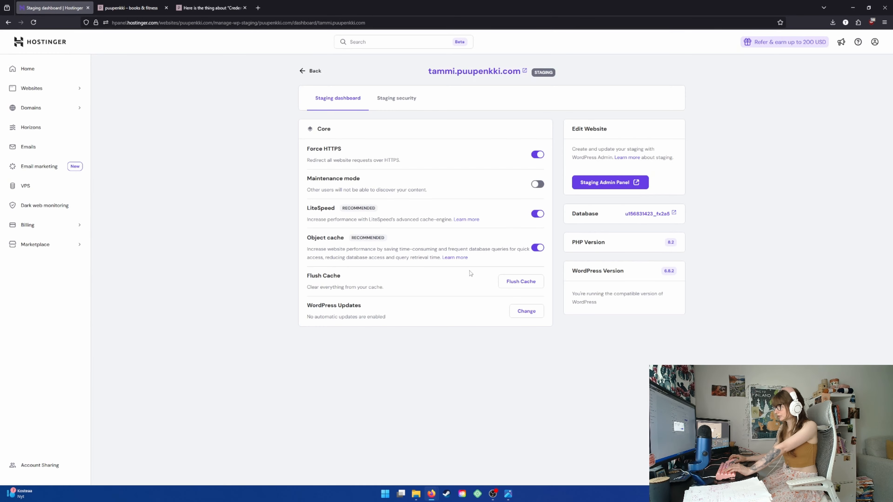
click(536, 184)
click(505, 278)
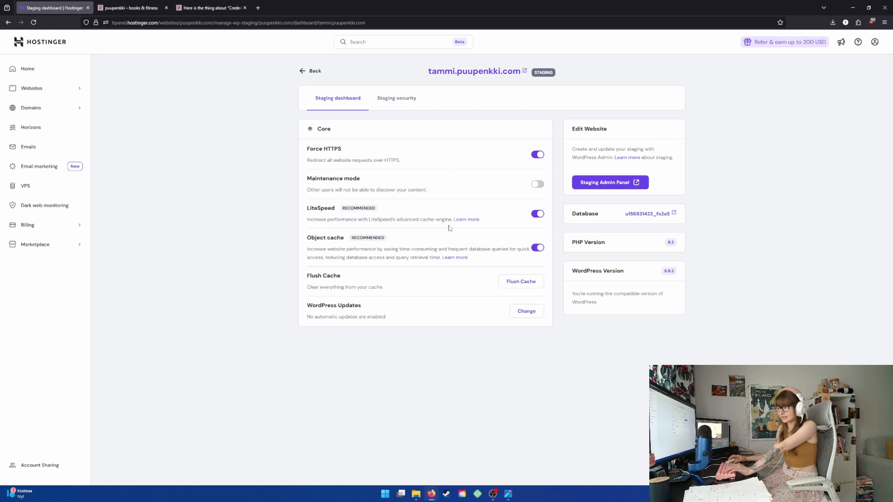
click(540, 187)
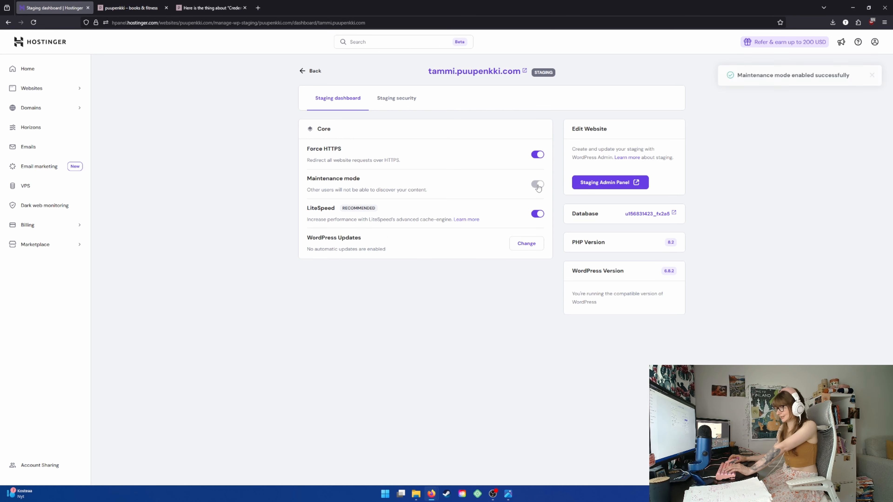
Open the WordPress admin of the staging site and close the old staging preview tab
click(602, 183)
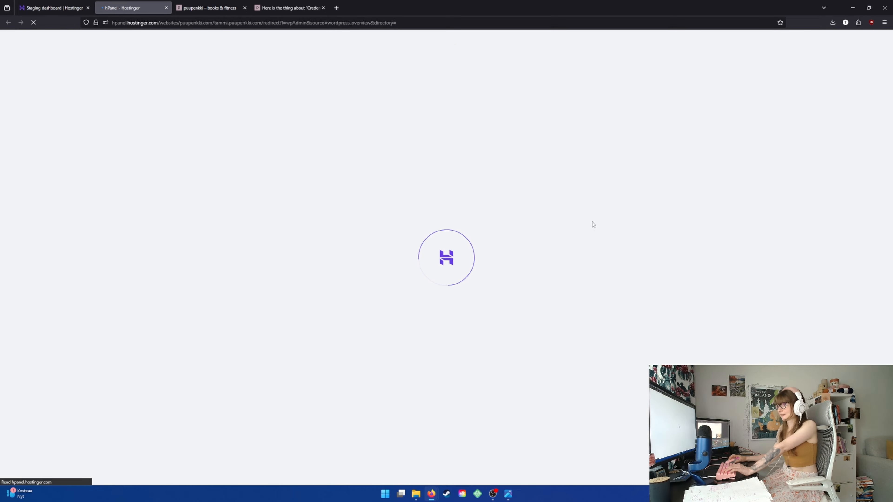
click(230, 7)
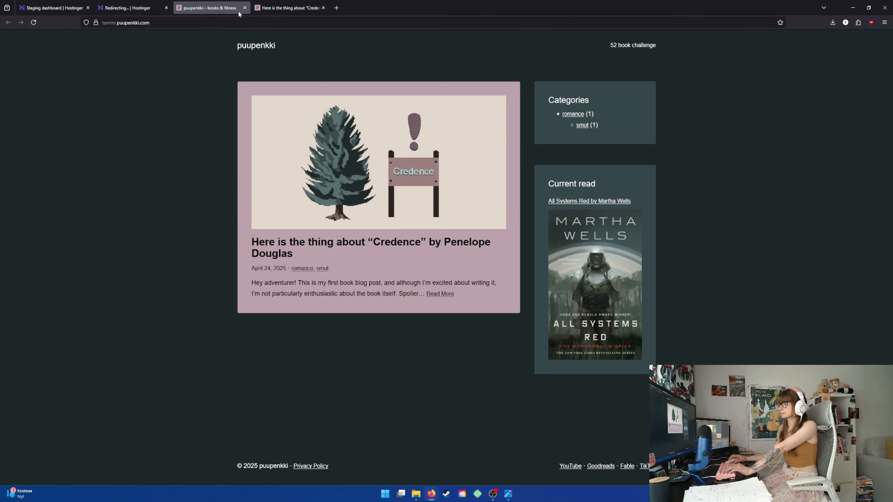
click(245, 8)
click(162, 4)
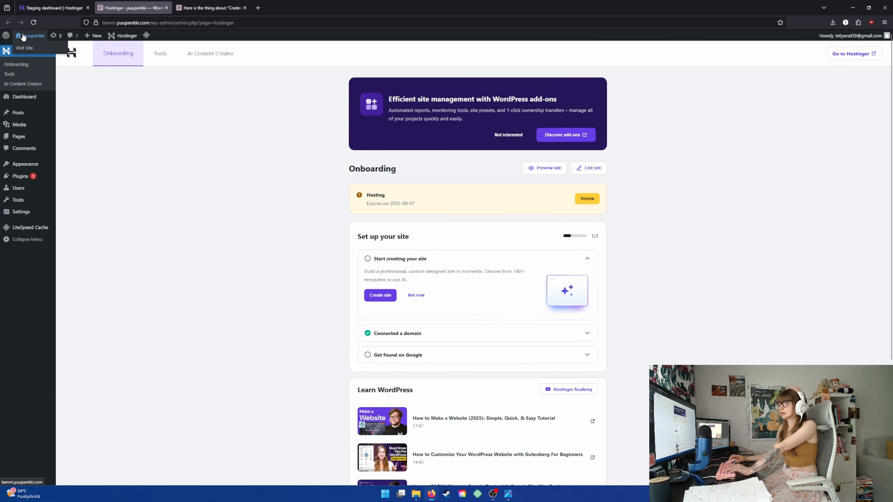
Visit the staging site in a new tab and view its blog post about “Credence”
right_click(28, 35)
click(39, 39)
click(211, 7)
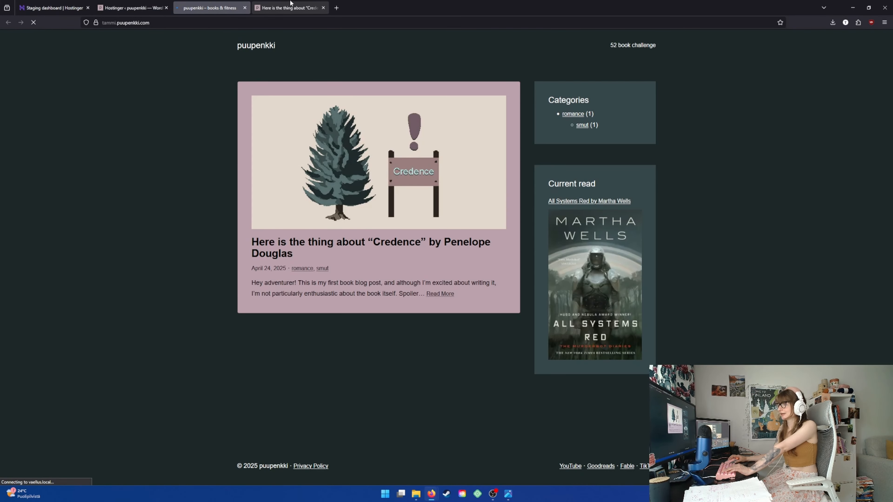
click(456, 202)
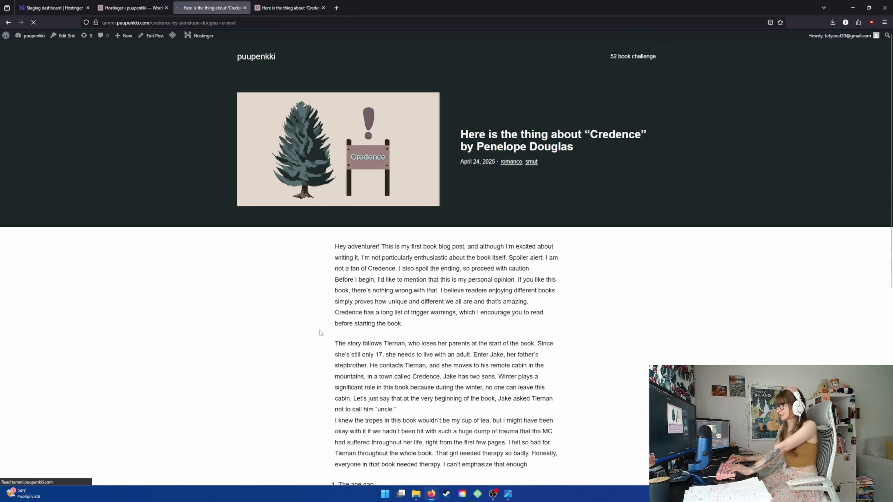
scroll(297, 329, down, 8)
scroll(288, 352, up, 8)
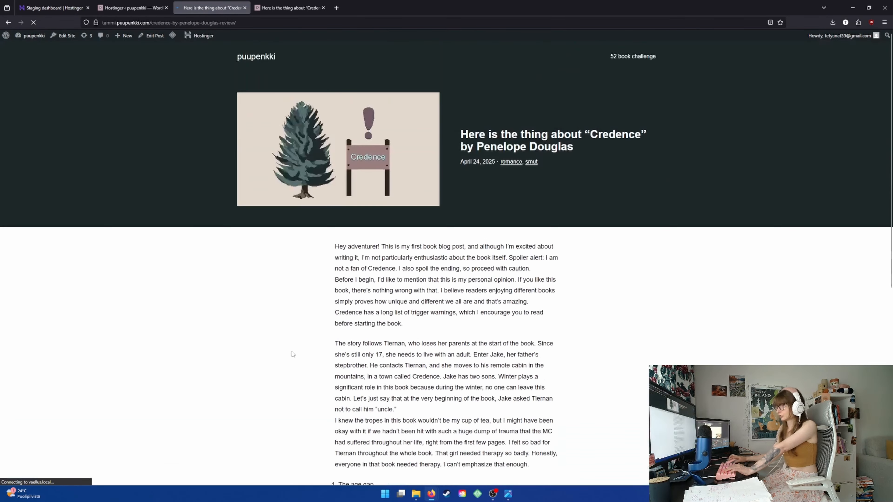
Compare the live puupenkki.com pages with the staging “Credence” post, and close the live site's tab
click(286, 5)
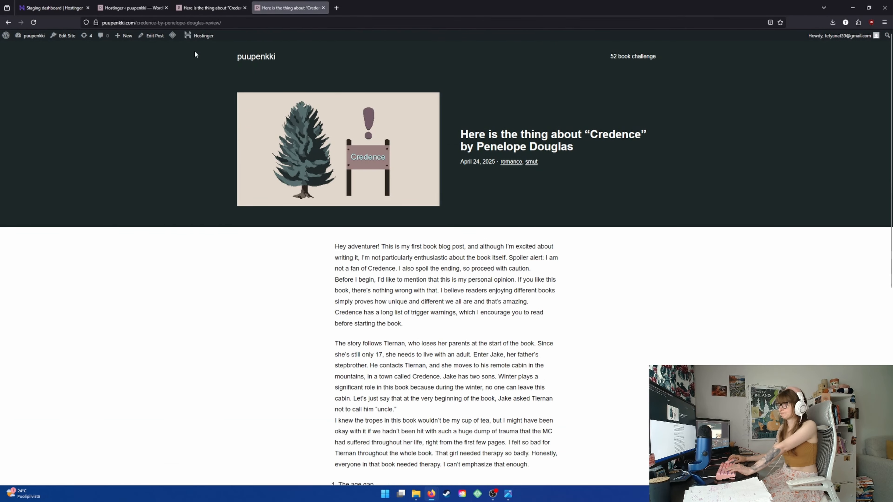
click(240, 59)
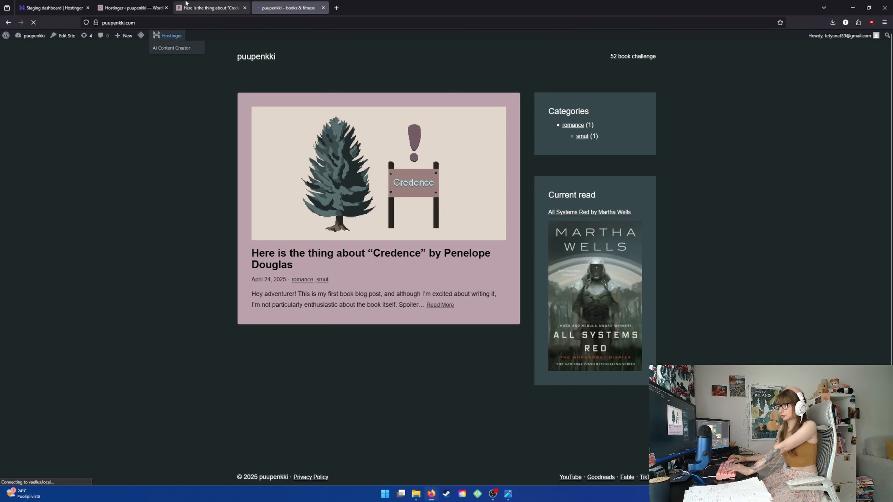
click(186, 4)
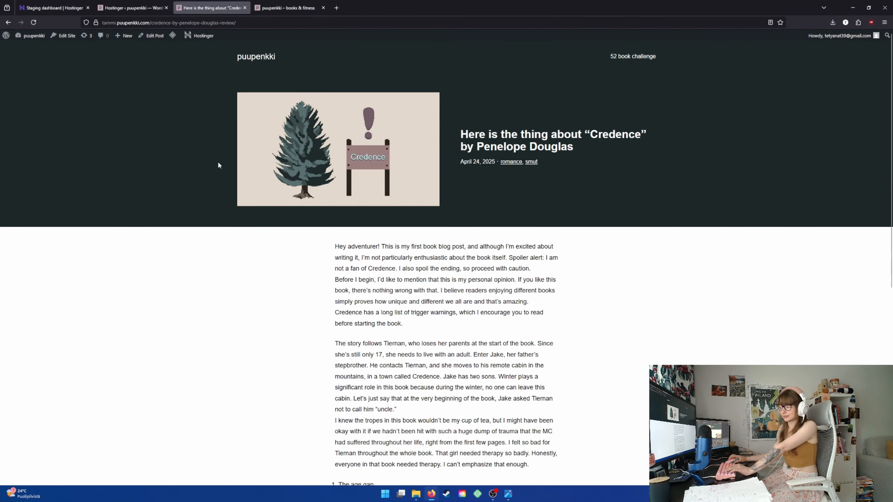
scroll(553, 337, down, 5)
scroll(554, 341, up, 5)
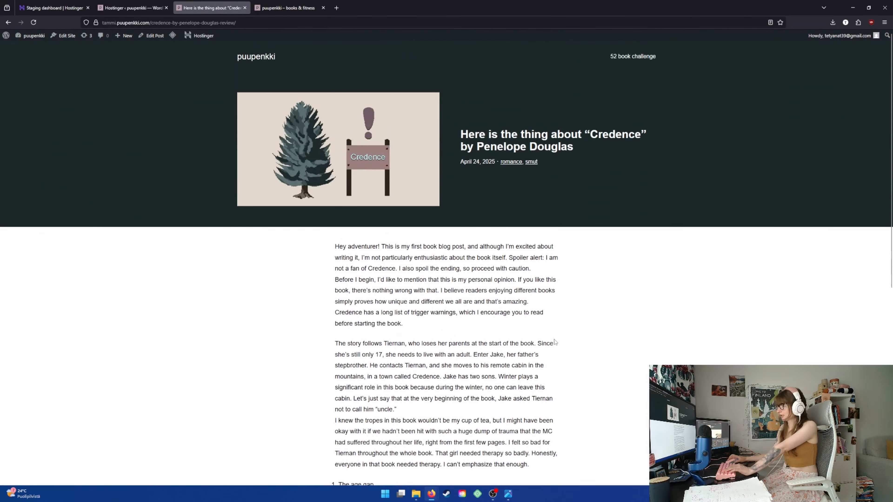
click(328, 11)
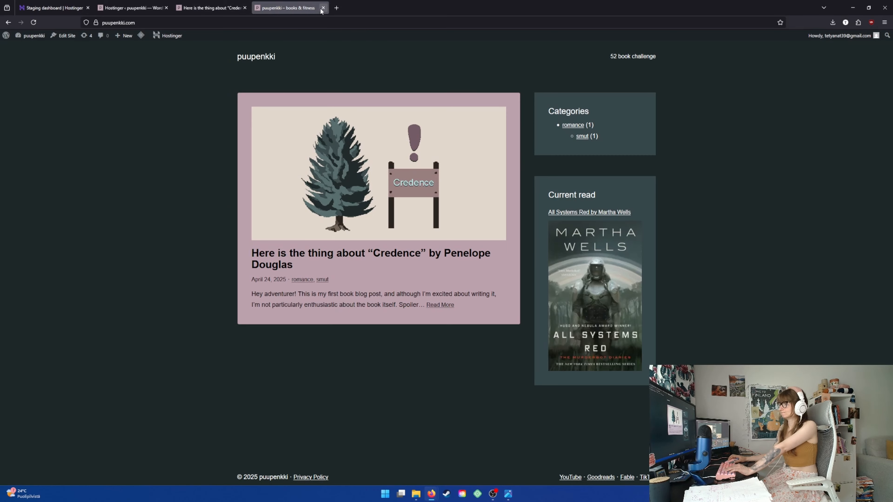
click(321, 8)
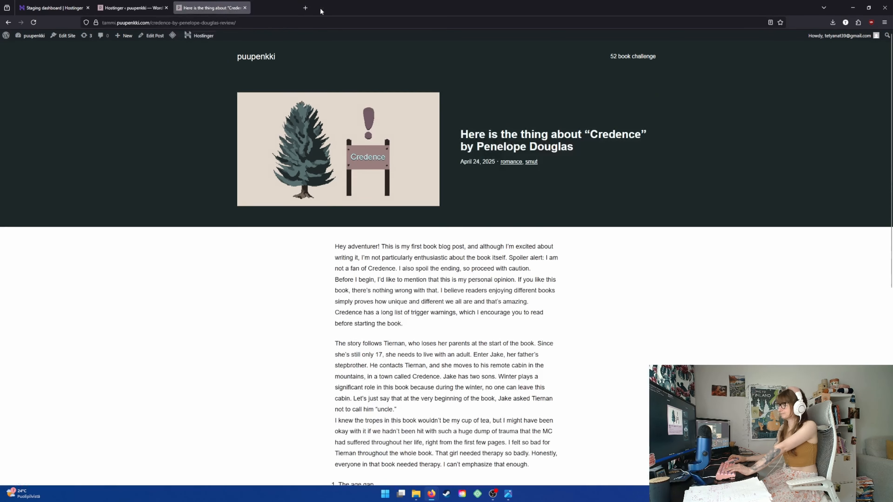
Close the extra staging post tab and open the “Credence” post's Single Posts template in the staging site editor
click(134, 4)
click(245, 8)
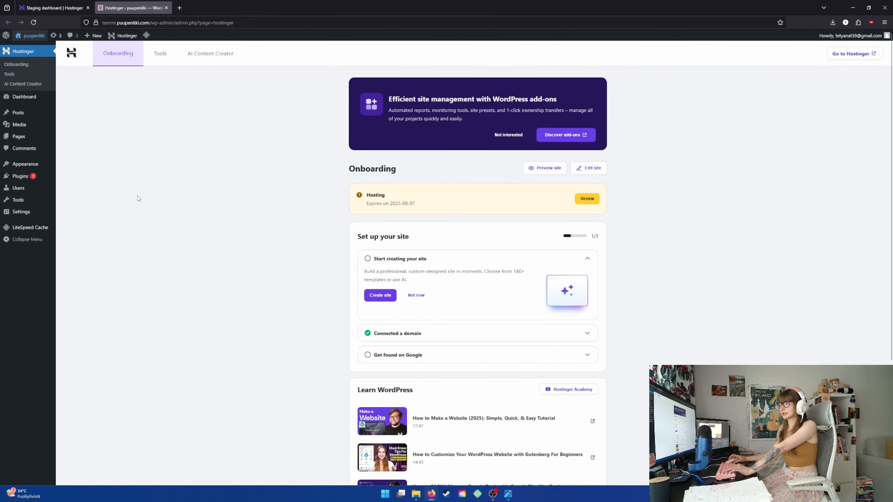
click(23, 48)
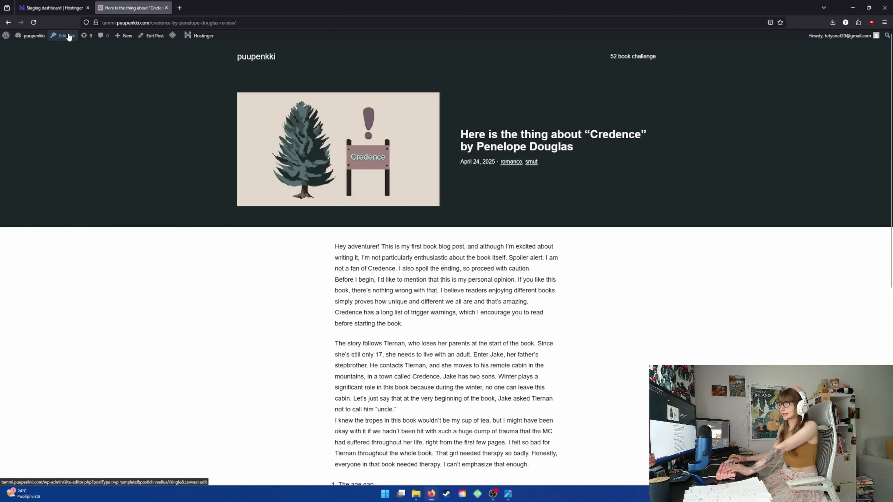
click(69, 36)
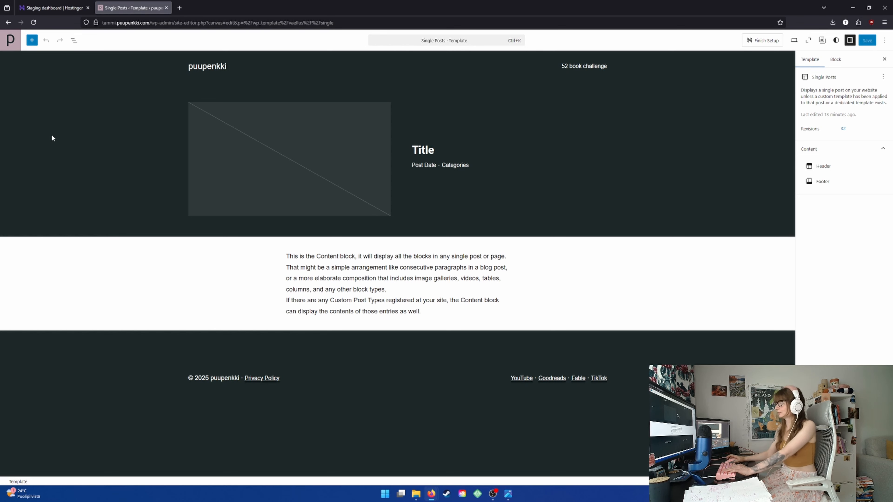
Detach the "single post row" pattern in the Single Posts template
click(676, 123)
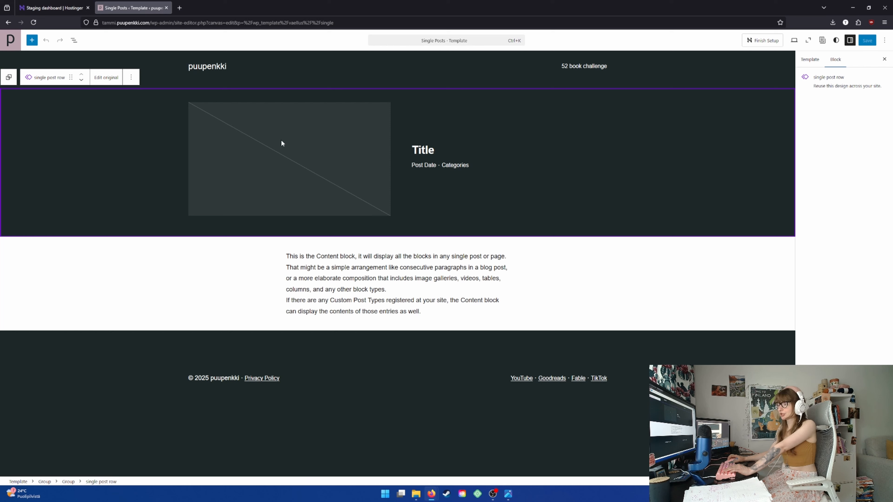
click(130, 78)
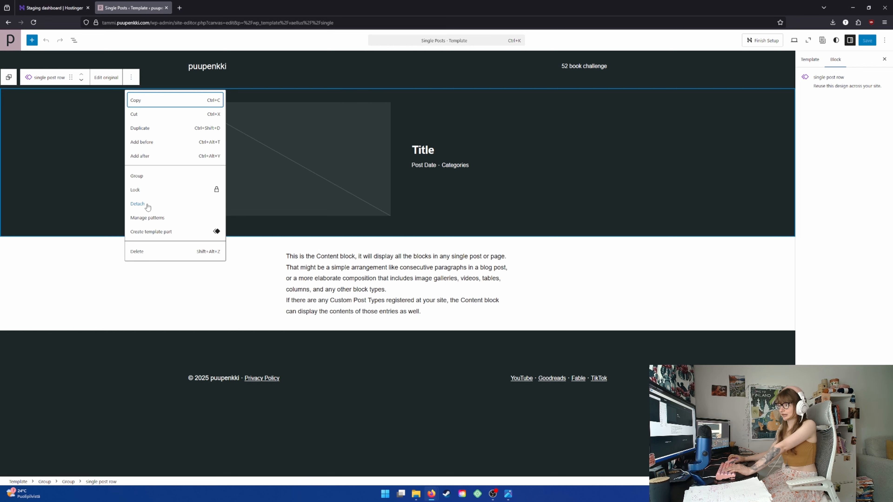
click(138, 203)
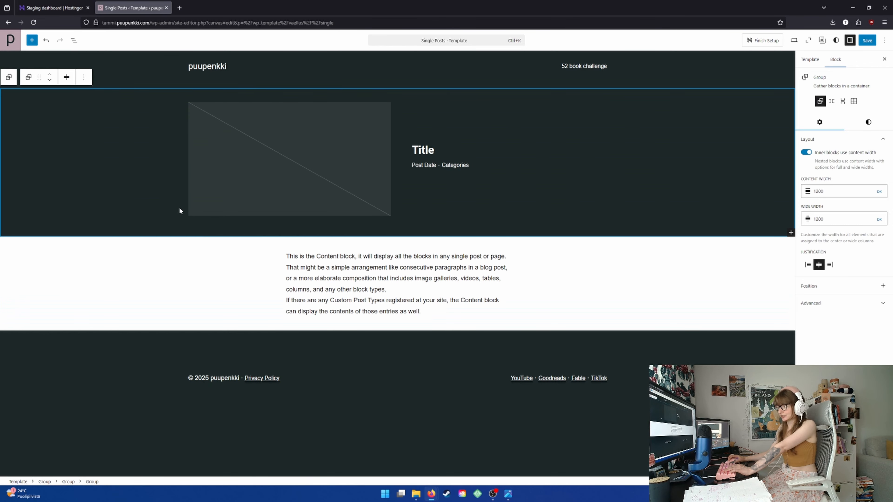
click(576, 130)
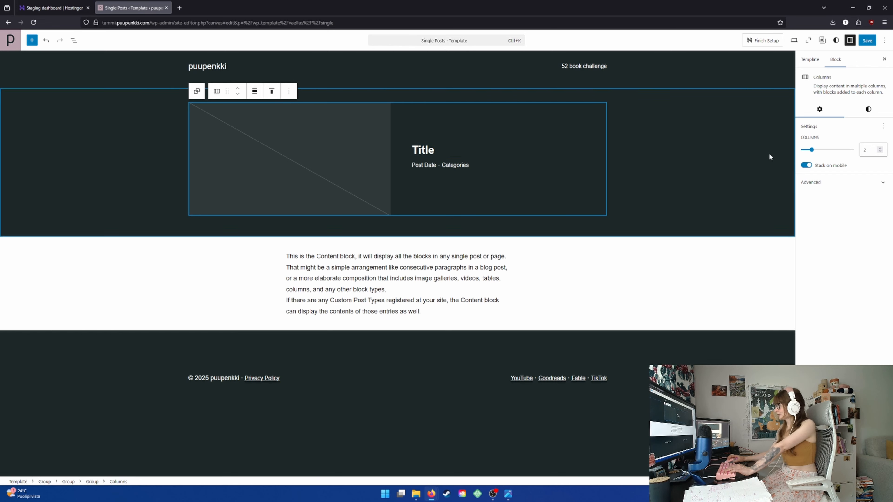
click(812, 150)
drag(809, 150, 811, 150)
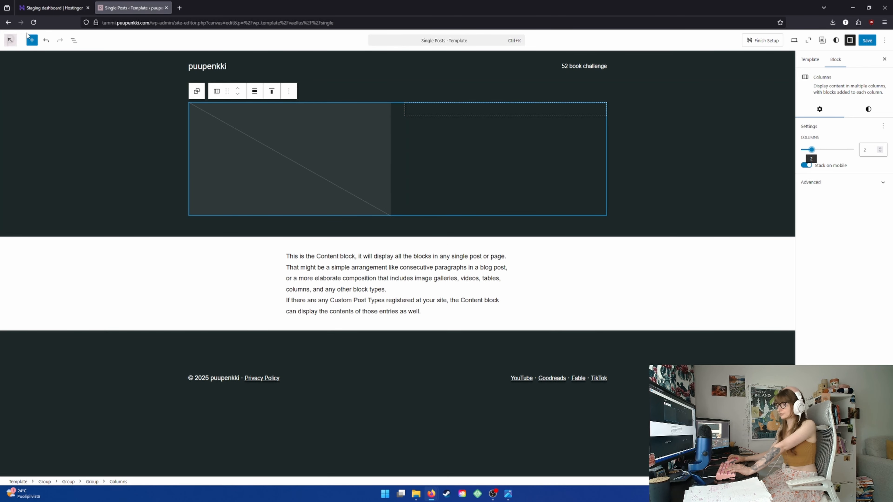
click(45, 40)
click(45, 40)
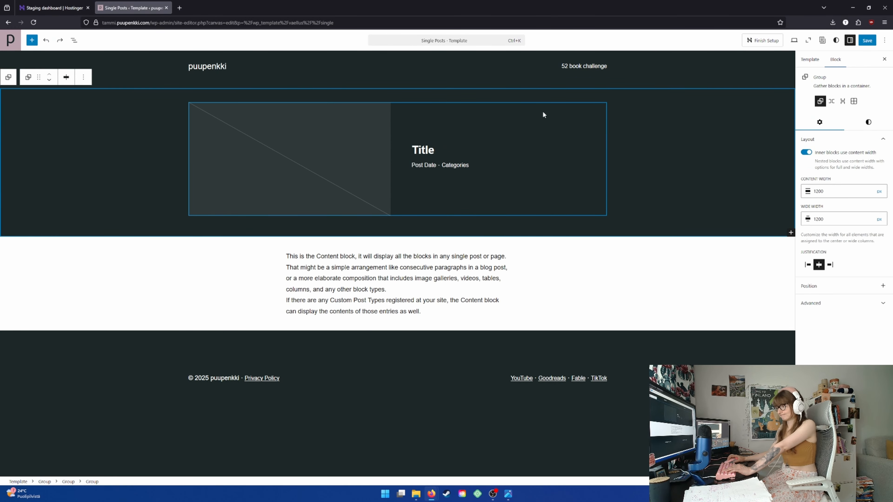
Move the group with the title, post date and categories out of the columns to directly below the featured image
click(566, 131)
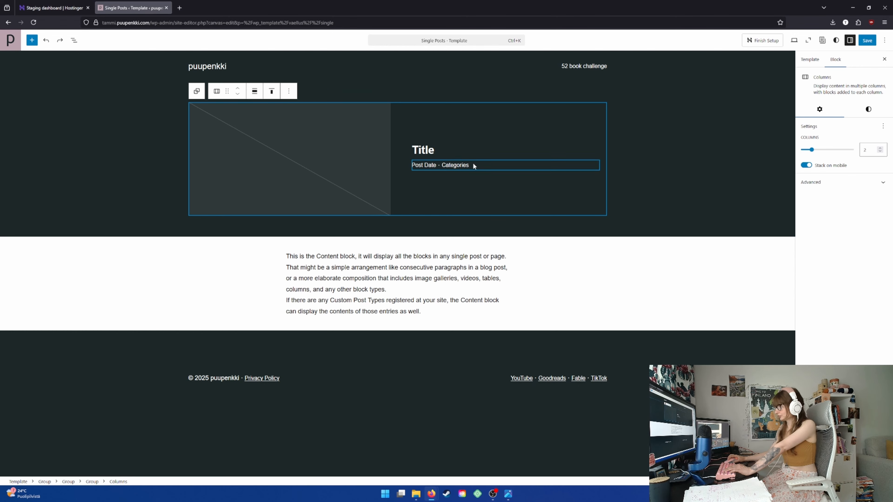
drag(464, 143, 344, 219)
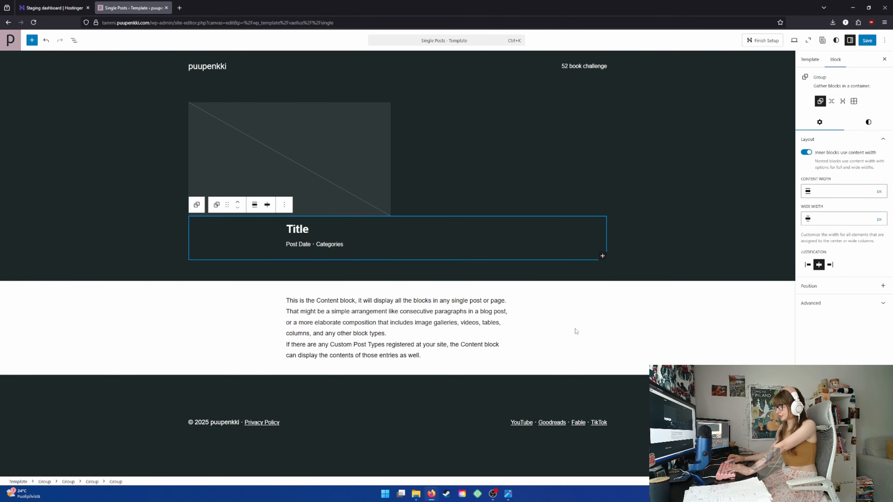
Check the hand-drawn layout sketch, and reduce the Columns block holding the featured image to one column
click(509, 494)
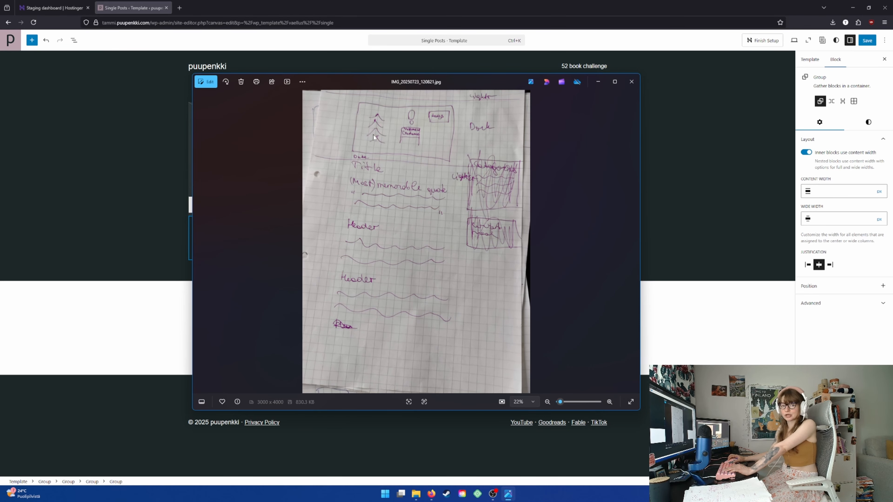
click(630, 81)
click(379, 142)
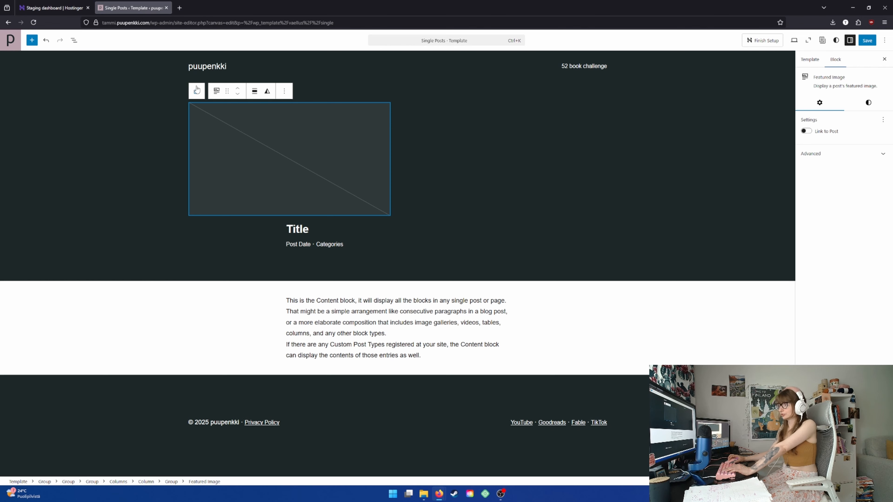
click(442, 120)
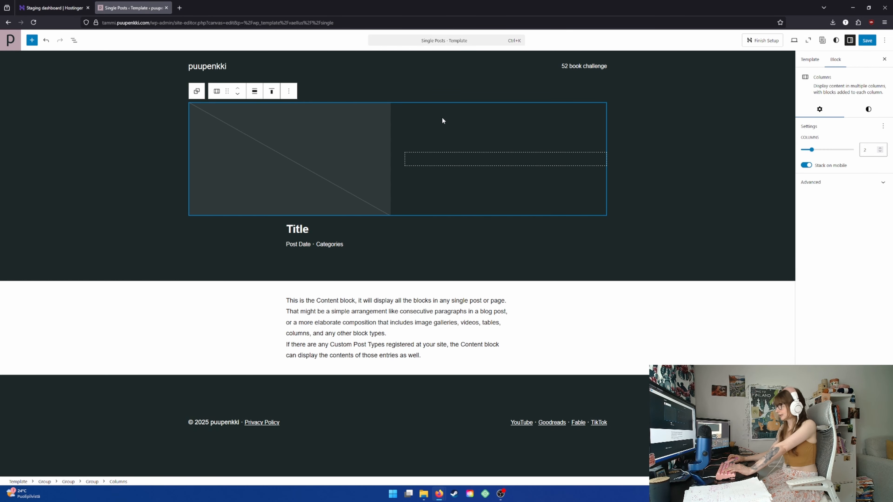
drag(811, 149, 802, 149)
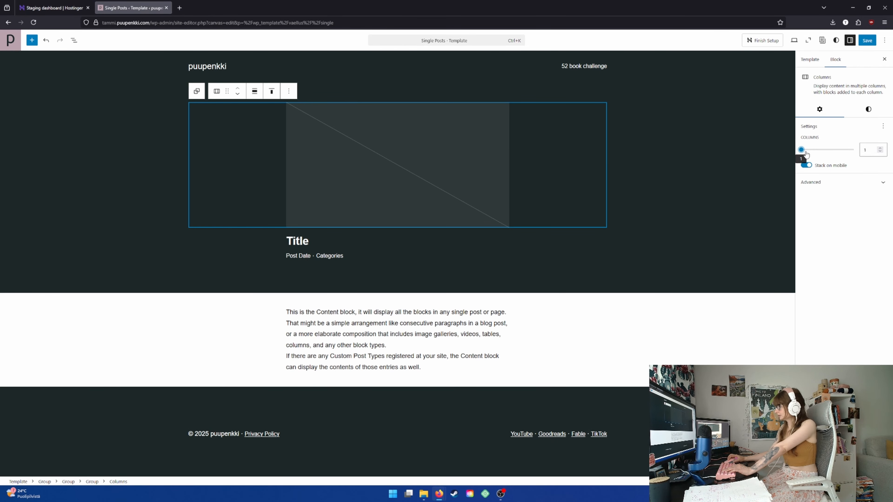
Set the content width of the group around the featured image to 1200 px
click(550, 158)
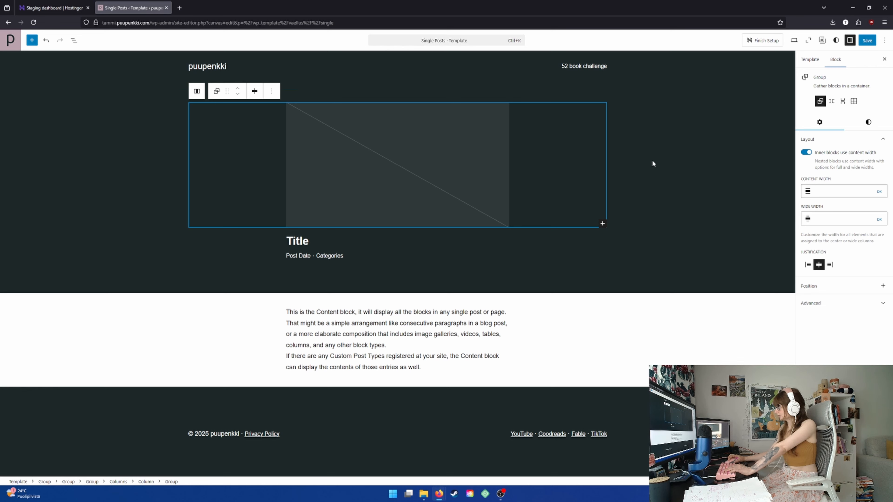
click(844, 187)
text(12300)
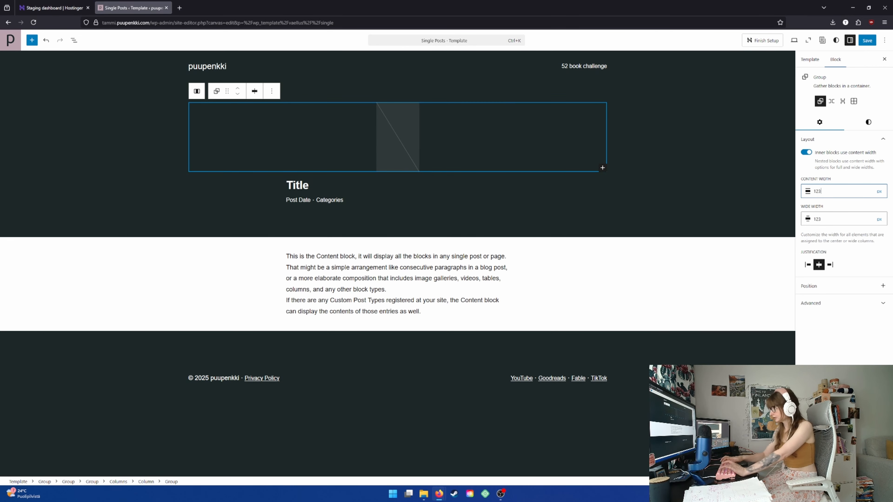
key(BackSpace)
key(BackSpace)
key(BackSpace)
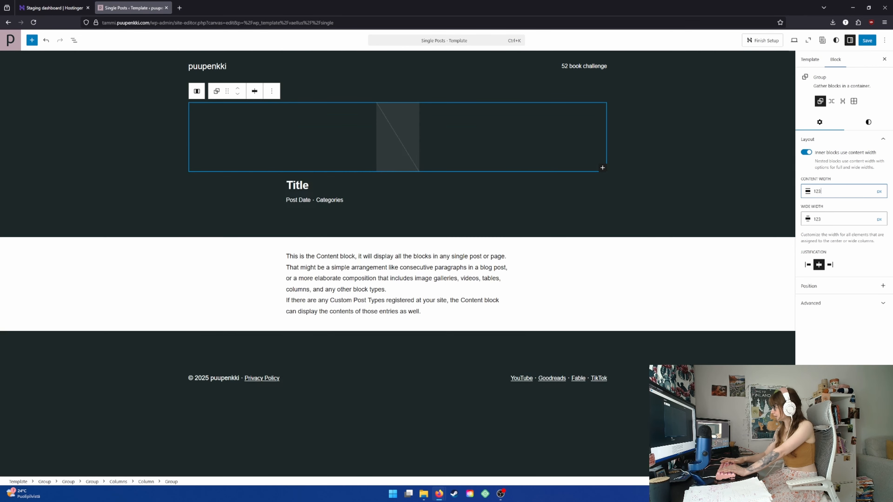
text(00)
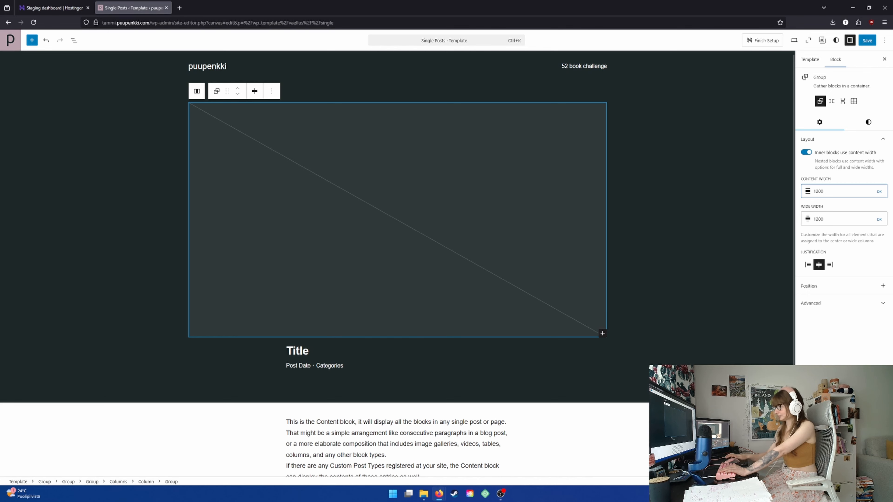
click(639, 242)
click(519, 242)
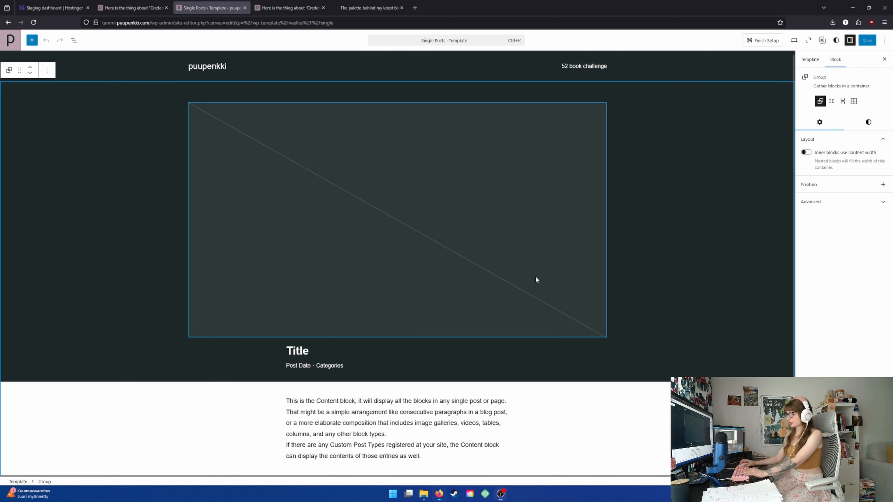
Examine the template's featured image, title and post date row, and browse the available blocks through the Theme section
click(535, 275)
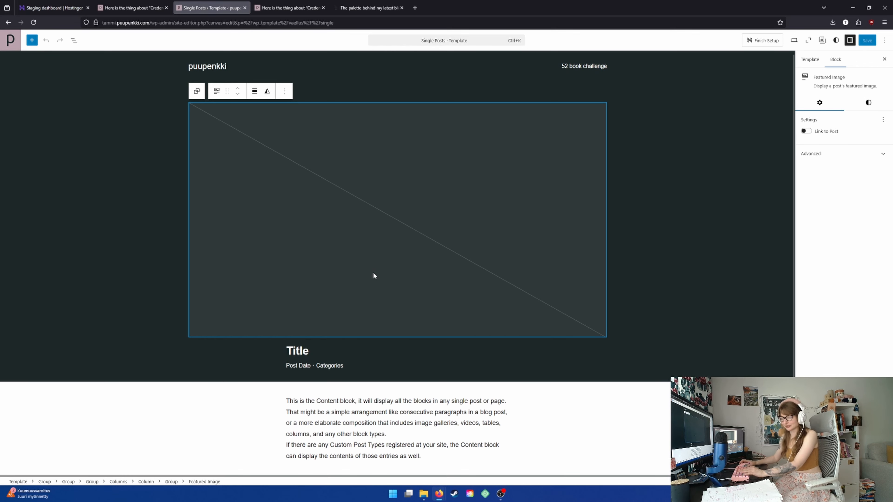
click(305, 351)
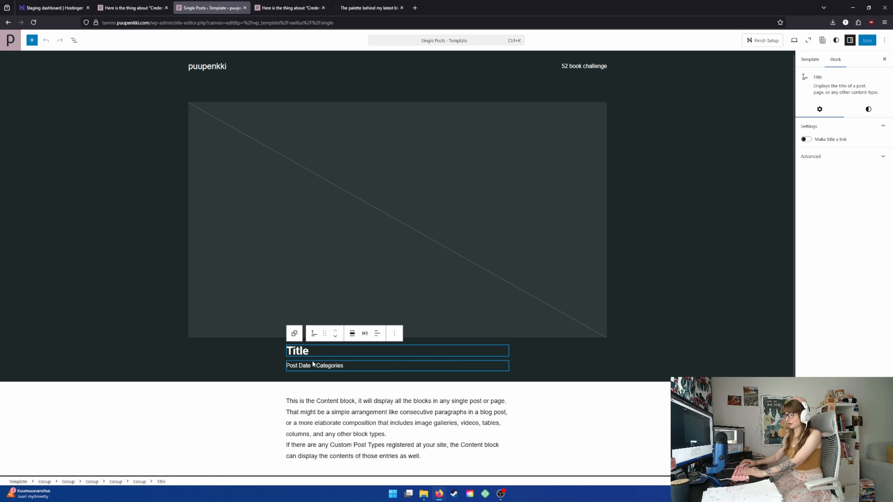
click(361, 365)
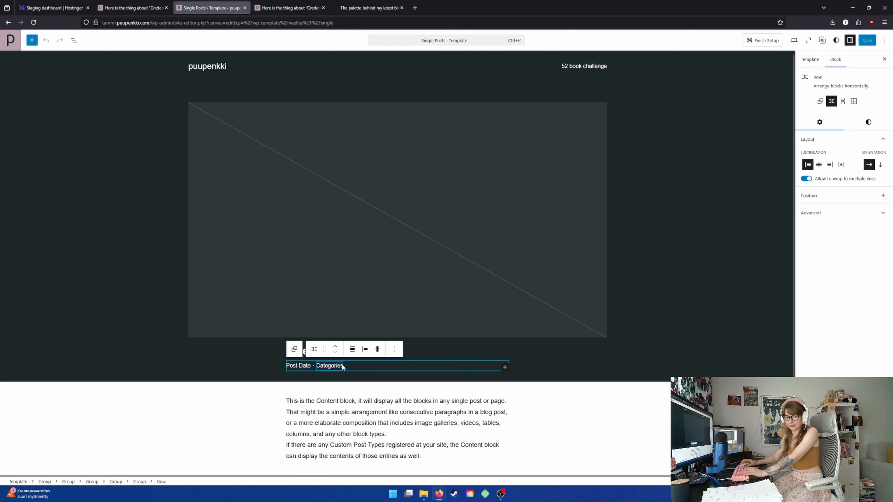
click(91, 119)
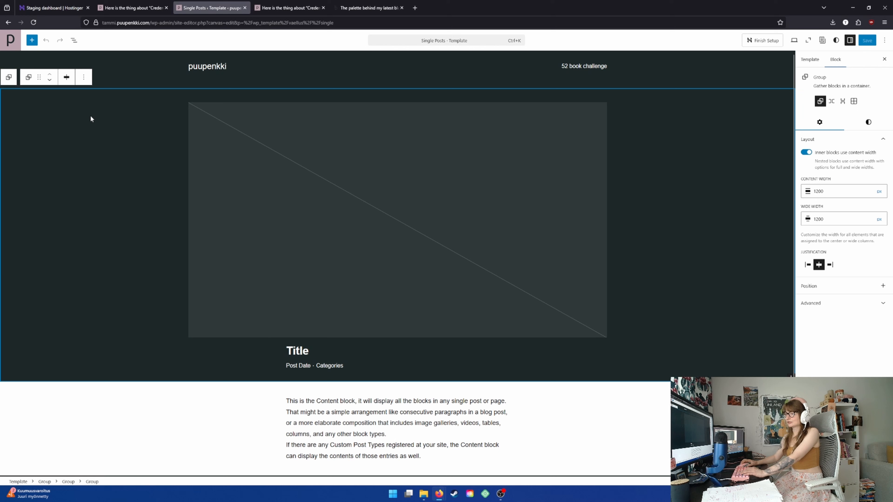
click(31, 41)
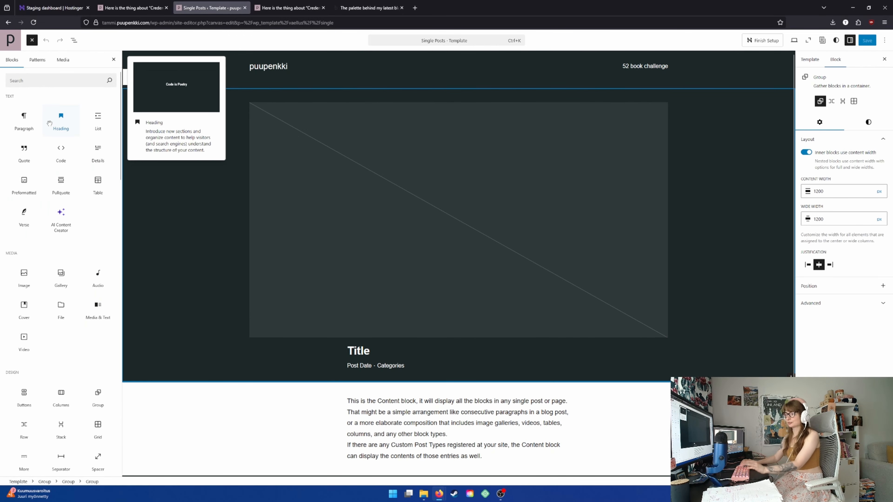
scroll(64, 307, down, 3)
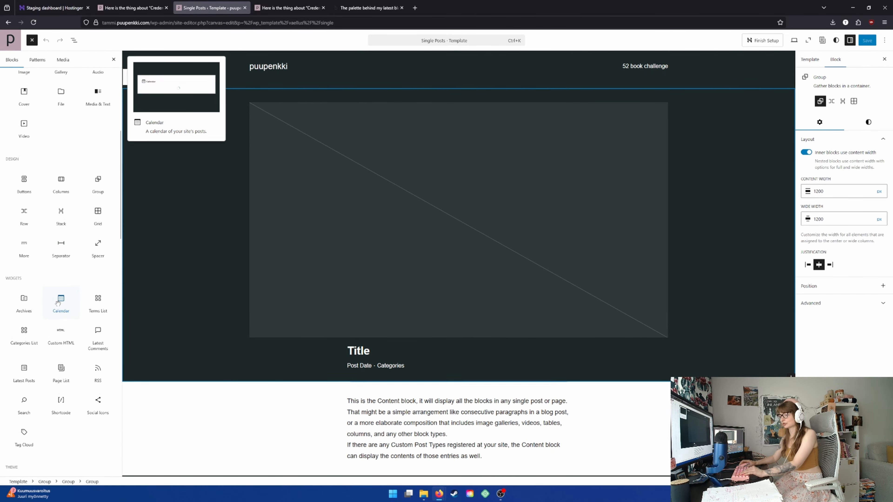
scroll(59, 299, down, 2)
scroll(34, 251, down, 12)
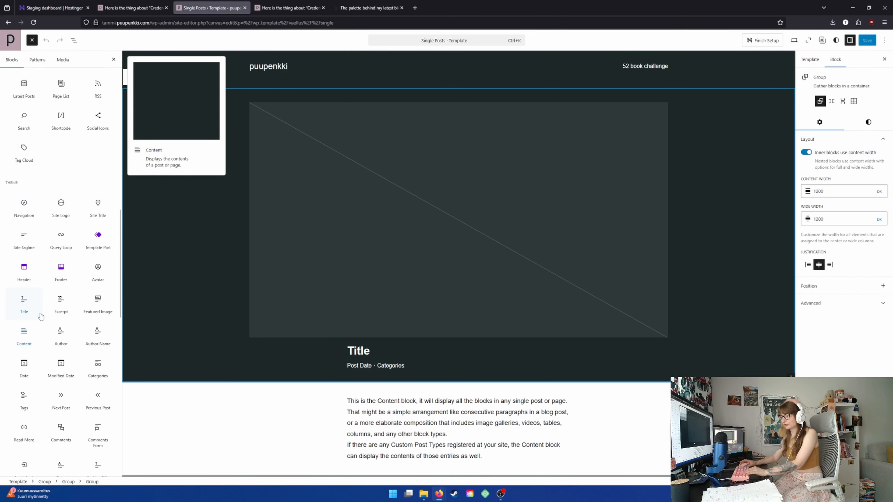
scroll(58, 310, down, 3)
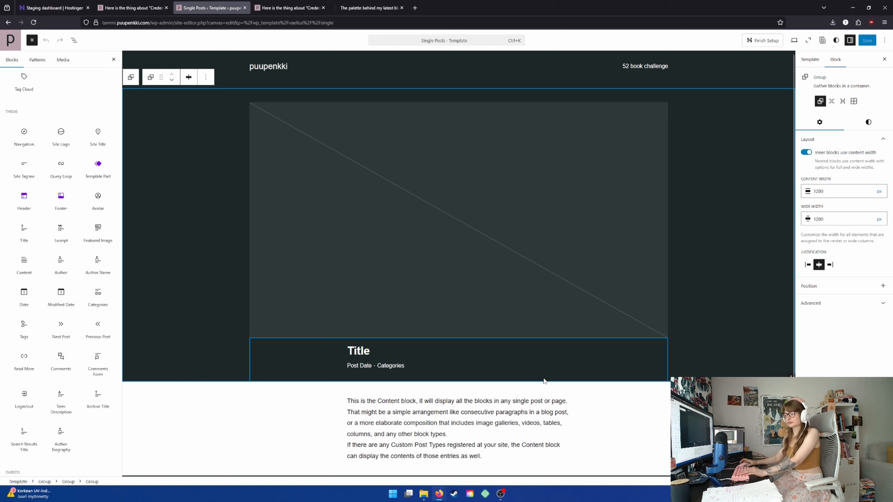
mouse_move(55, 310)
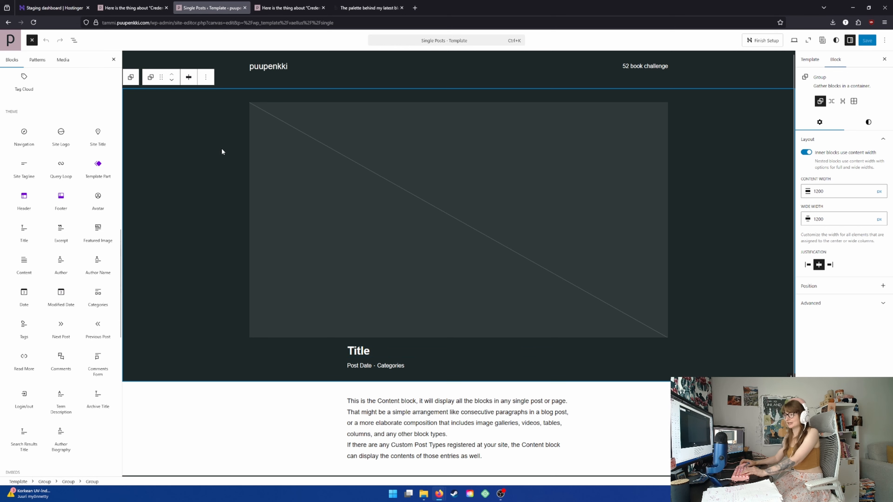
Examine the template's block structure in the List View, expanding the nested groups down to the Title and Row blocks
click(74, 40)
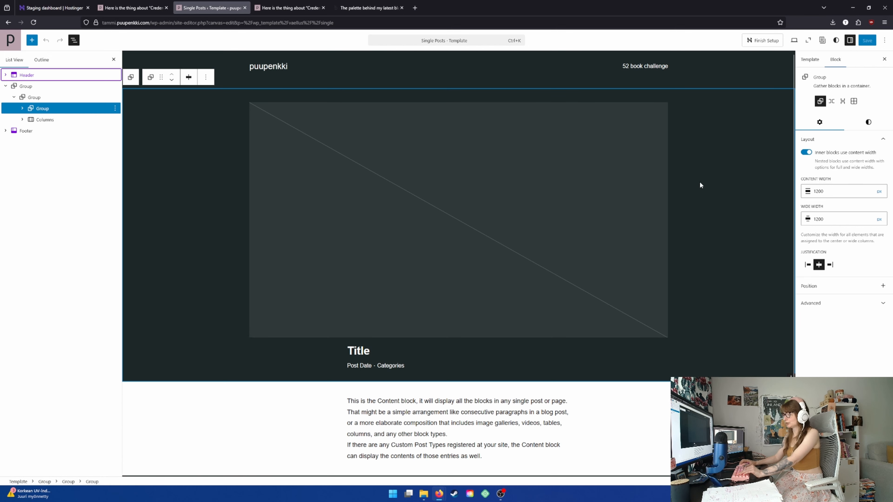
click(41, 100)
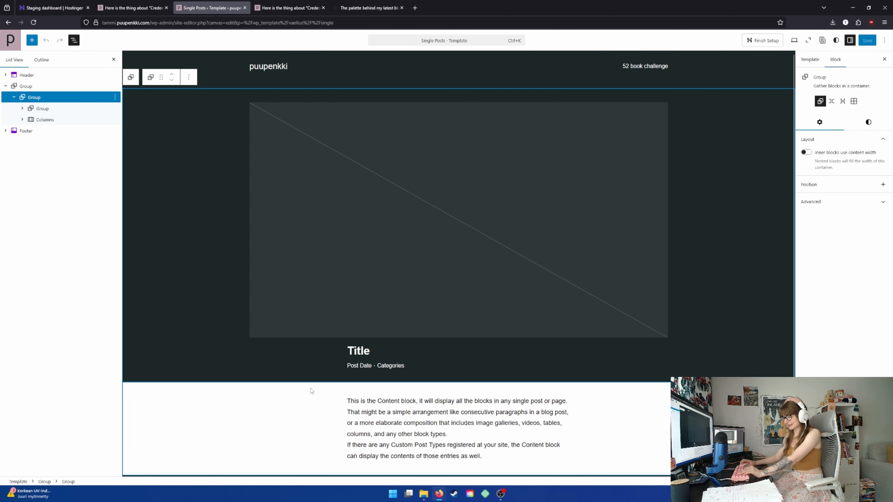
click(44, 109)
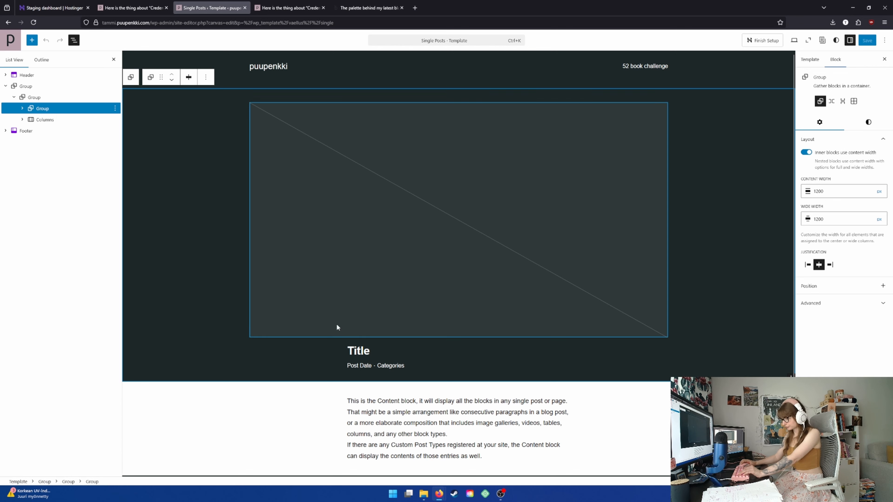
click(22, 109)
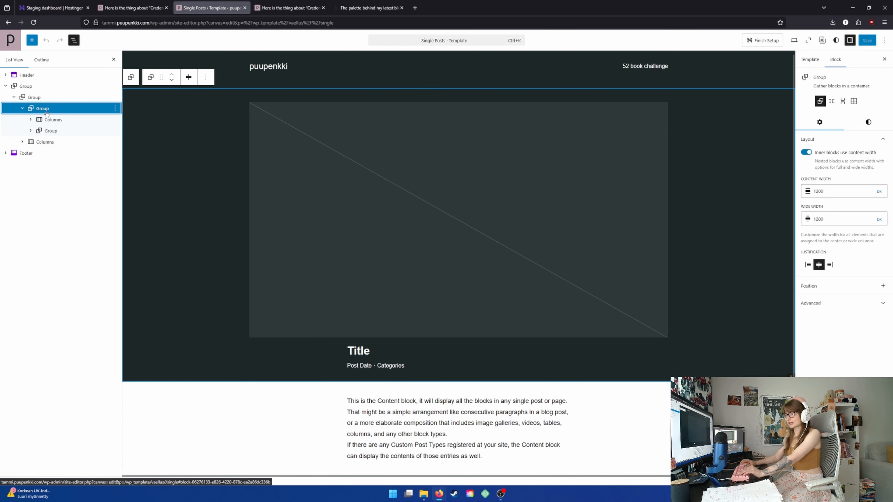
click(53, 119)
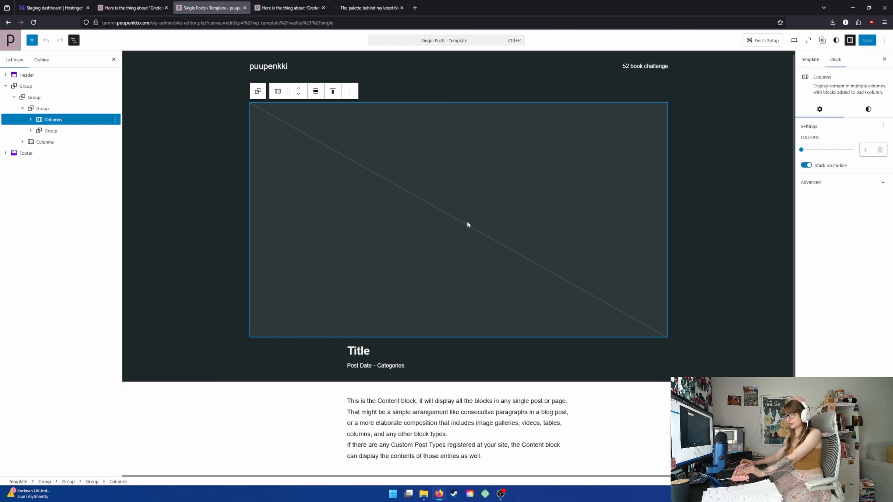
click(49, 133)
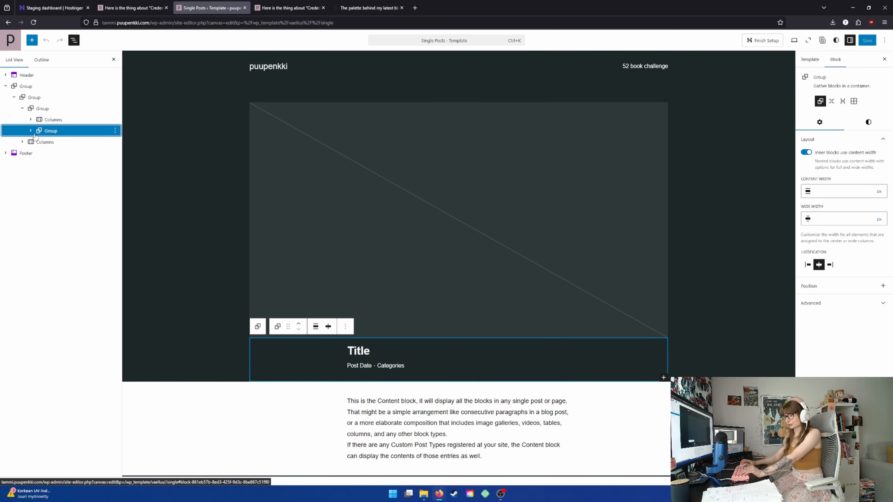
click(31, 130)
click(50, 142)
click(39, 142)
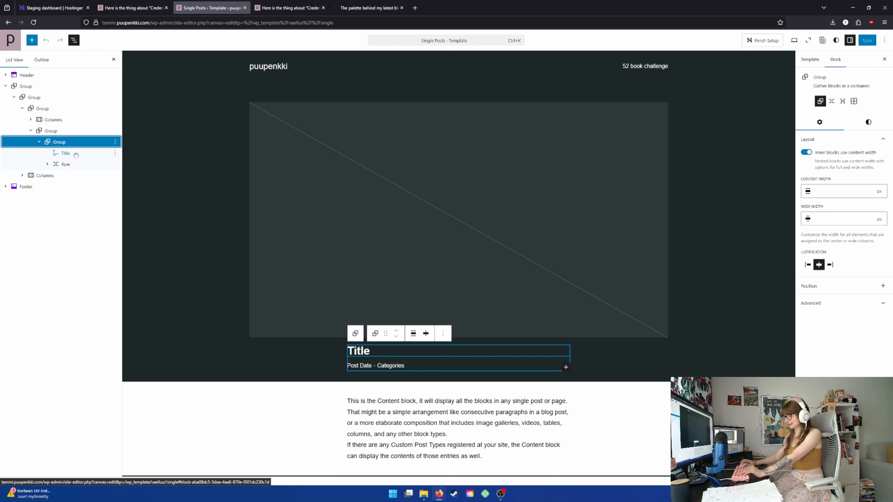
Expand the Row below the Title and inspect its Date, Paragraph and Categories blocks
click(48, 164)
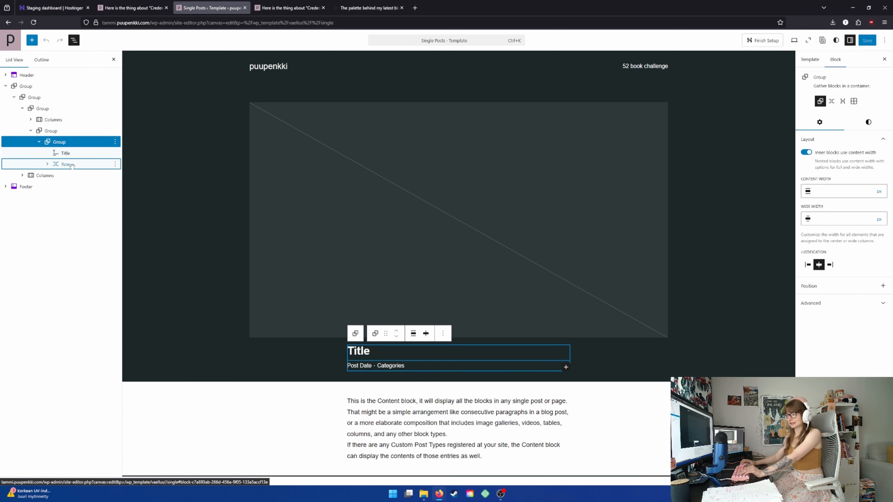
click(48, 164)
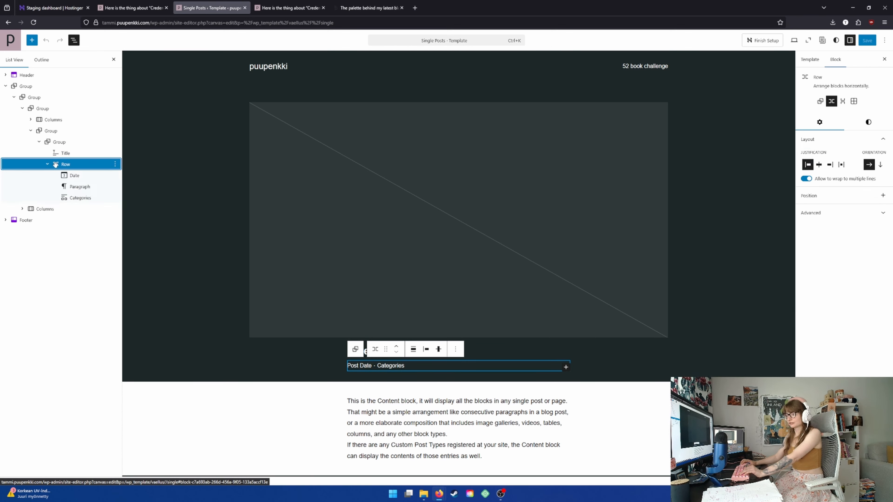
click(81, 176)
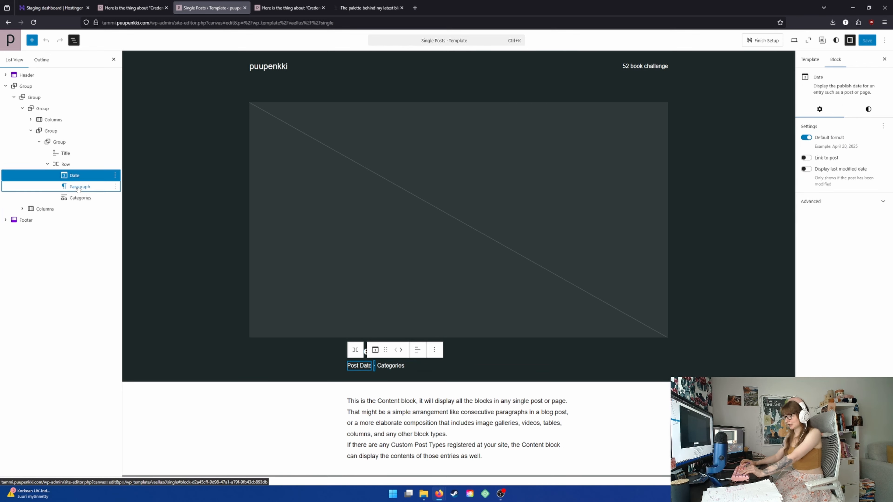
click(78, 188)
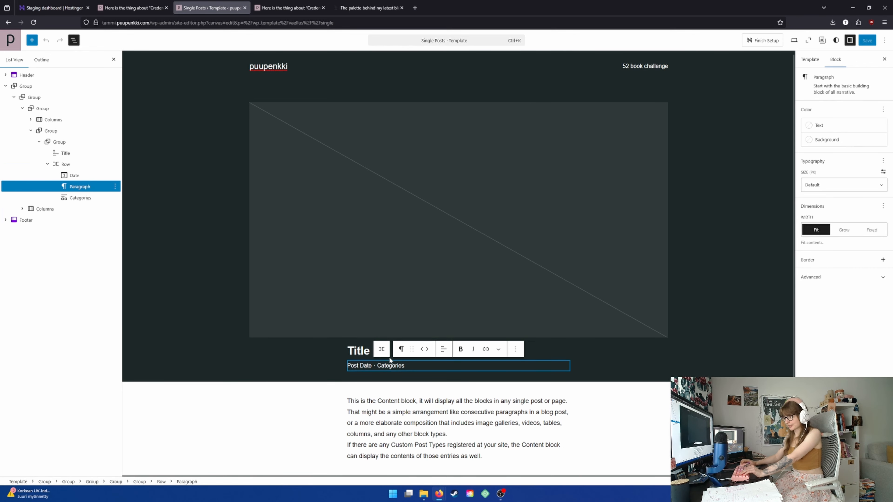
click(78, 198)
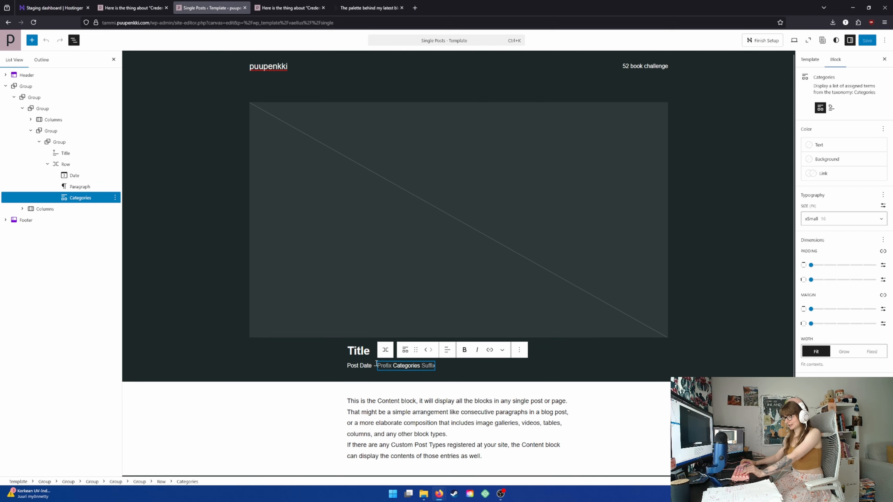
Transform the Row with the post date and categories into Columns, and transform those Columns into a Group
click(386, 349)
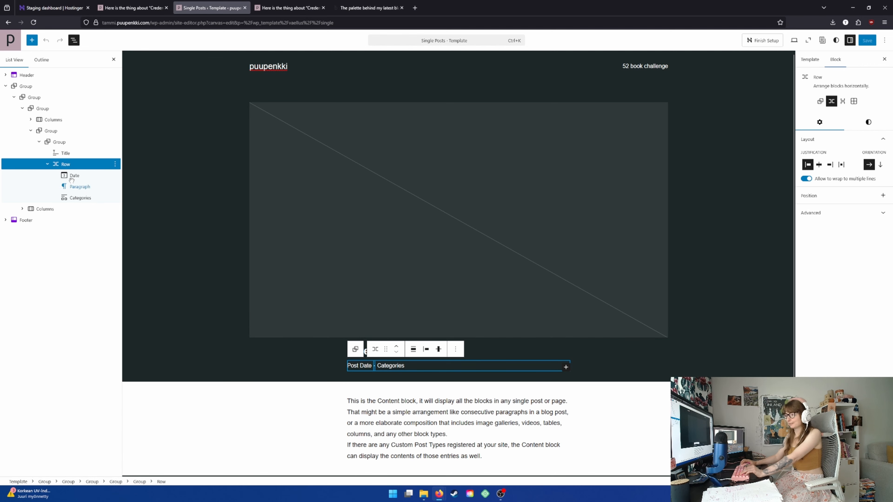
click(363, 349)
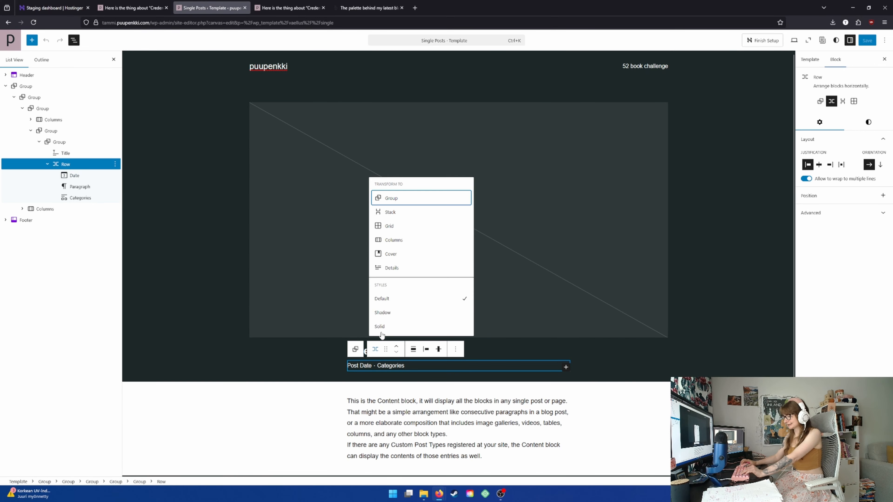
click(396, 237)
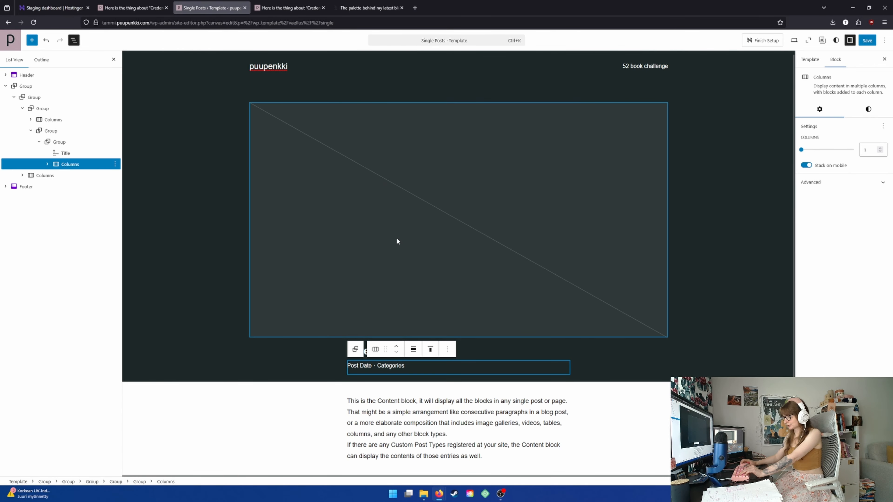
click(376, 349)
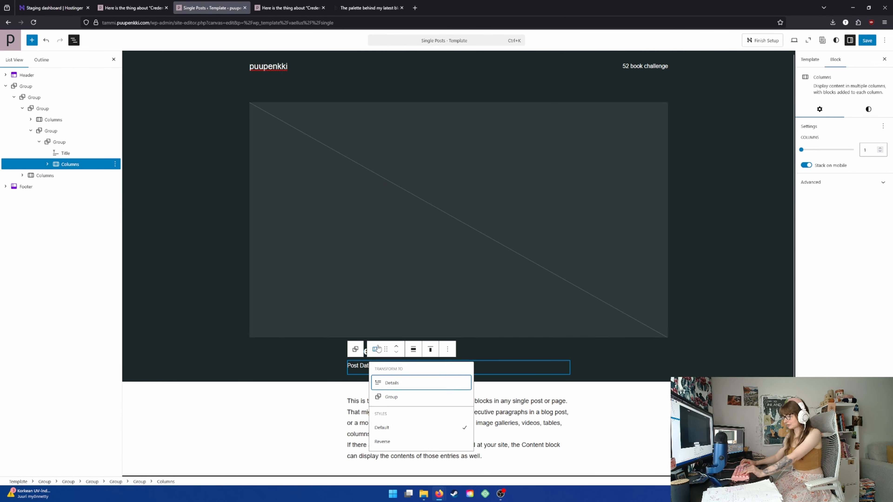
click(390, 397)
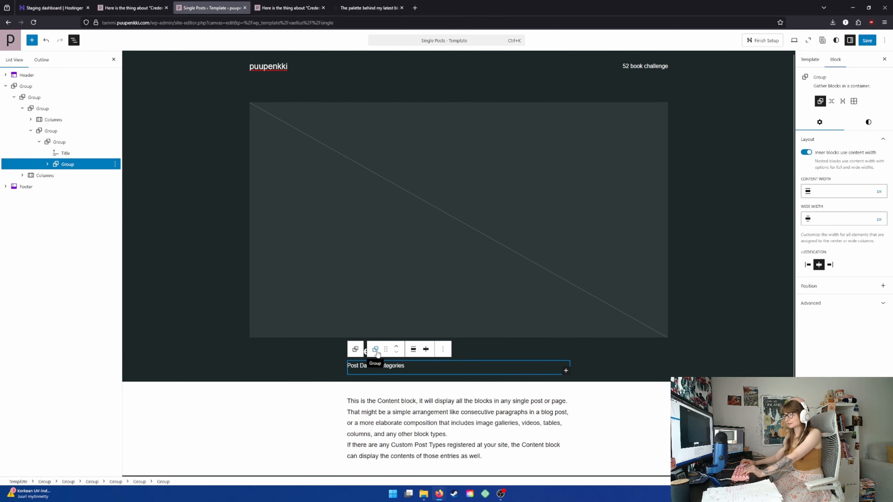
Undo the Group transformation and transform the Row with the post date and categories into a Stack
click(49, 42)
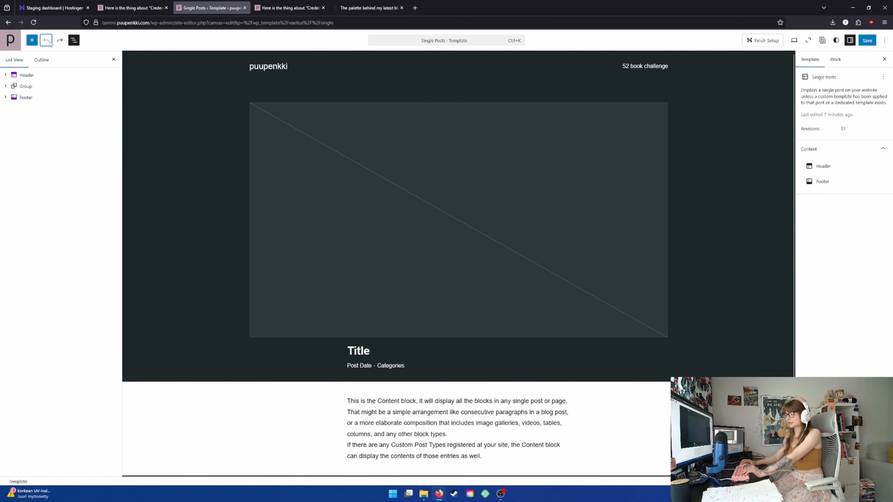
click(403, 369)
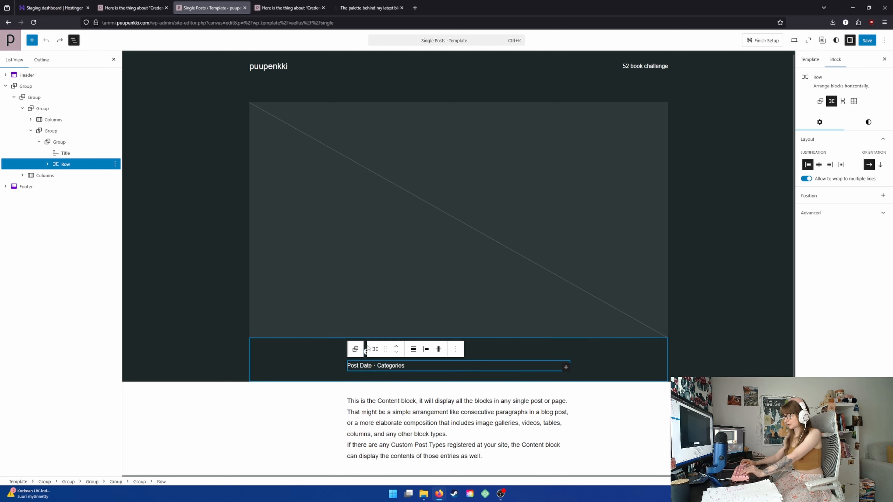
click(375, 349)
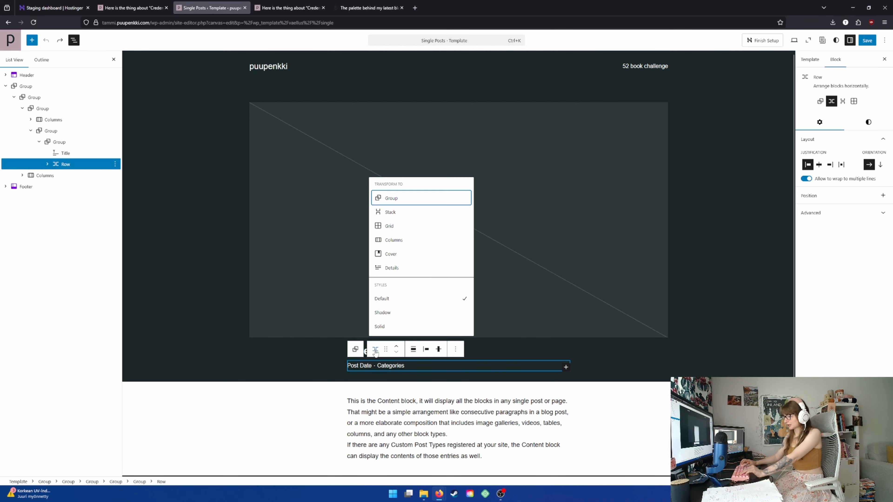
click(404, 215)
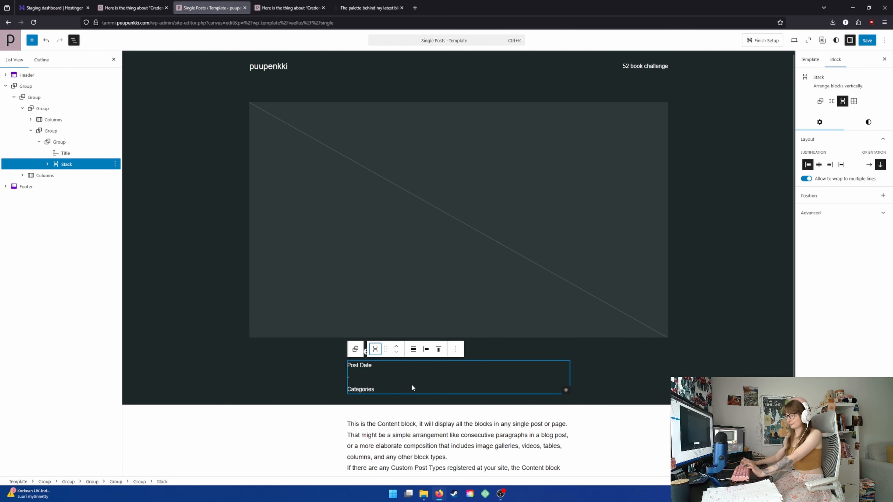
click(307, 375)
click(401, 371)
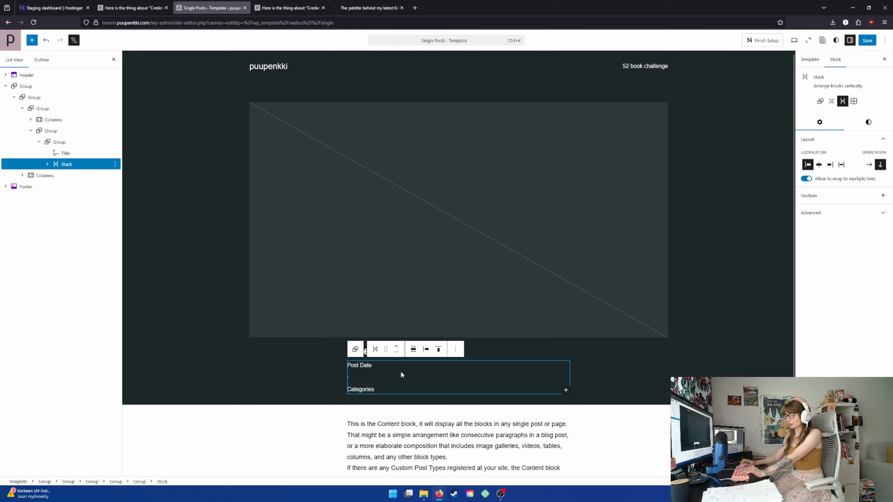
click(374, 387)
click(445, 387)
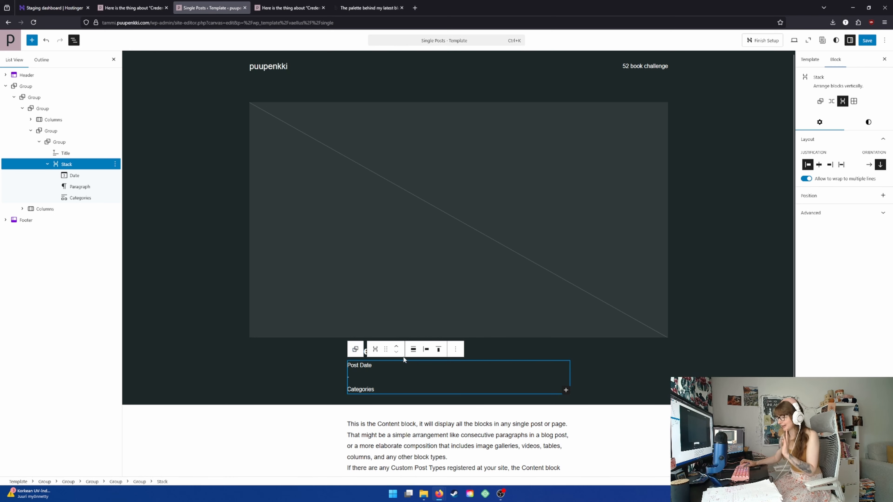
Transform the Stack with the post date and categories into a Grid, and that Grid into Columns
click(376, 351)
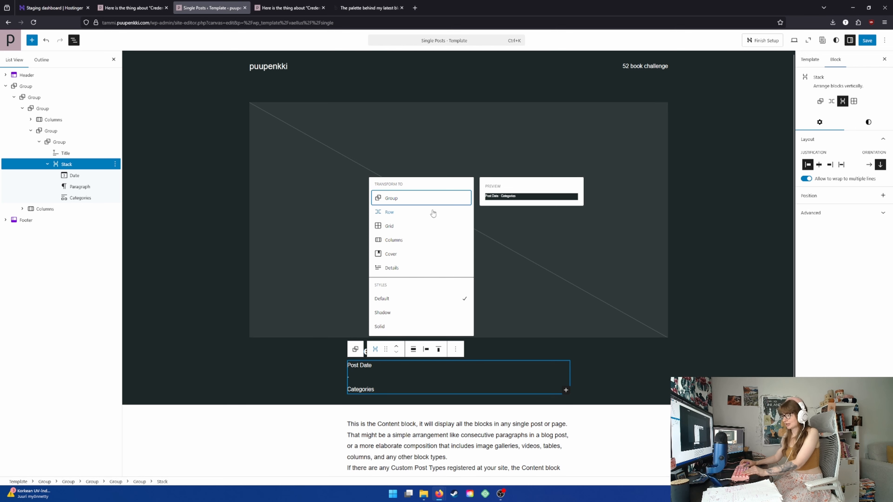
click(412, 225)
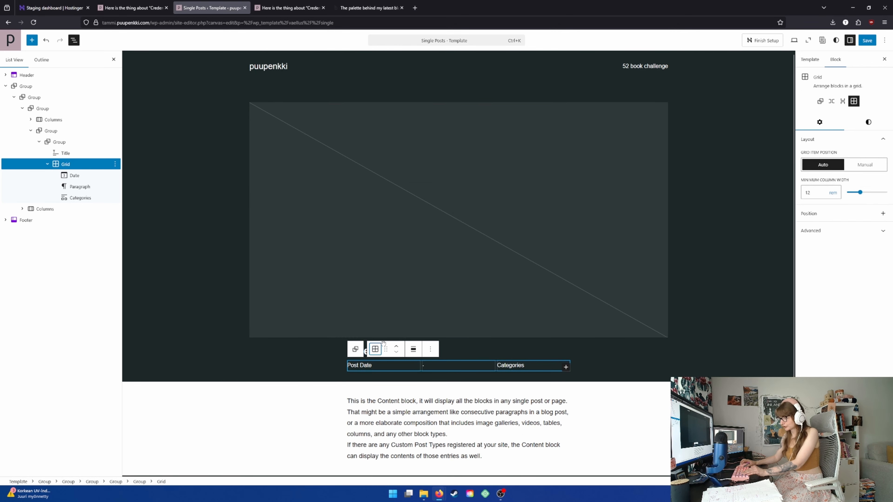
click(375, 349)
click(398, 242)
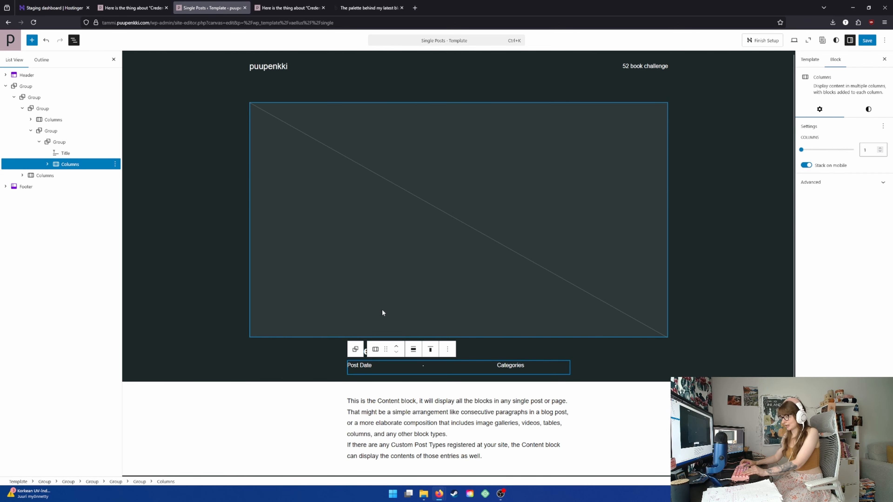
Transform the Columns below the Title into a Group, and that Group into a Row
click(375, 349)
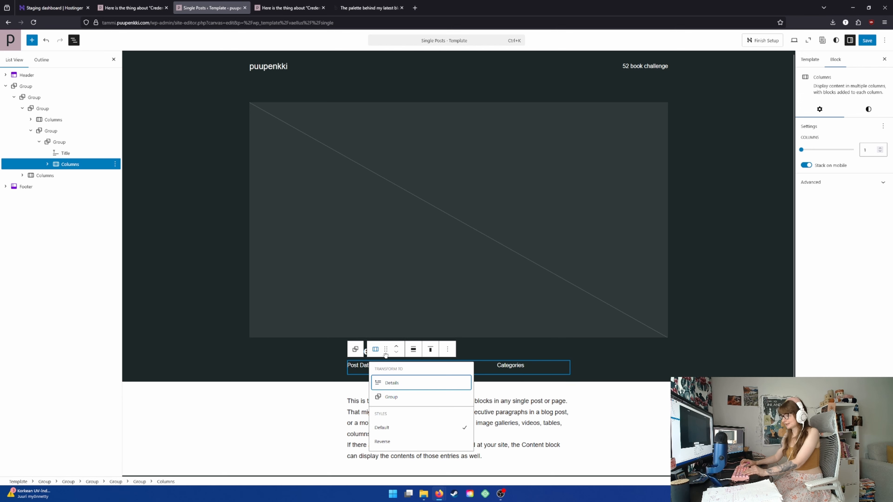
click(376, 349)
click(376, 349)
click(391, 397)
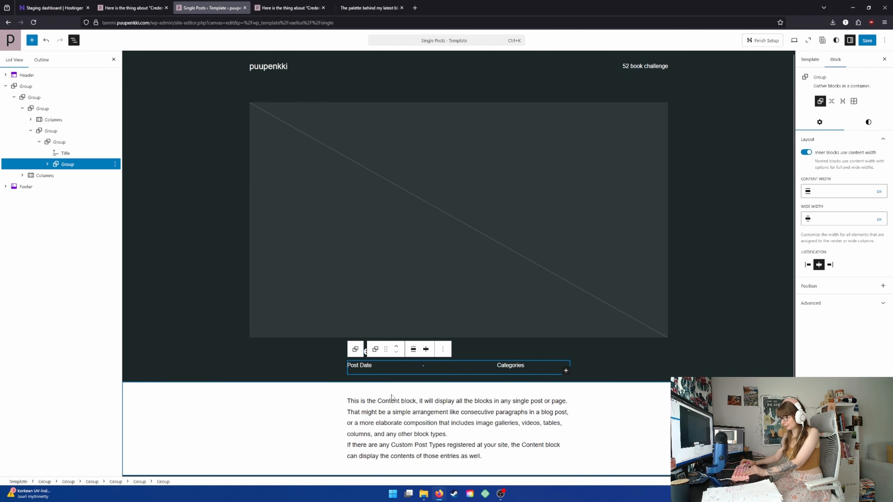
click(374, 349)
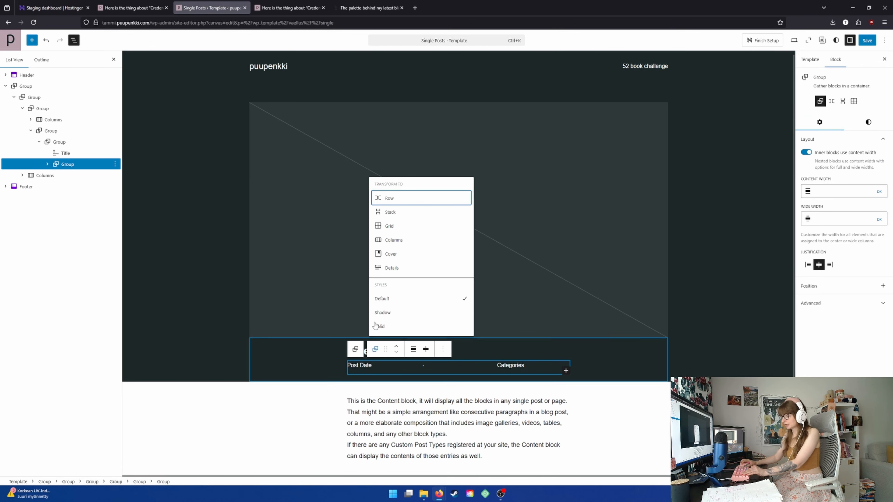
click(397, 204)
scroll(275, 379, down, 2)
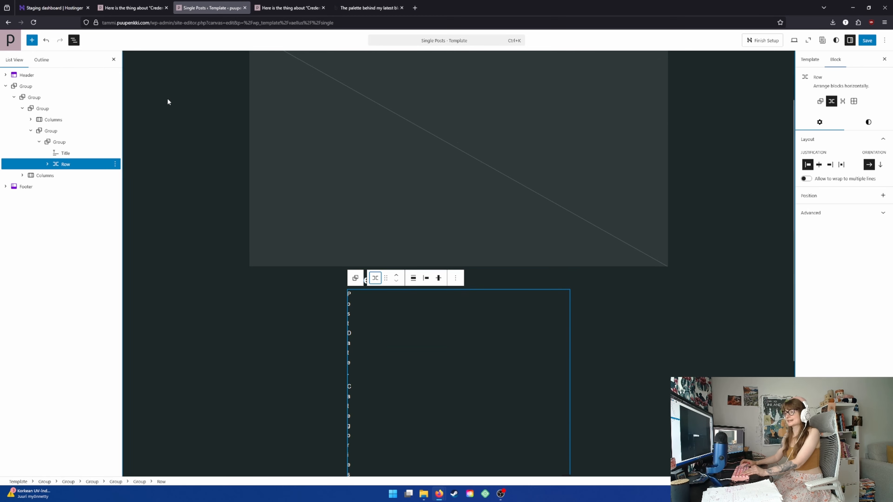
scroll(211, 228, down, 4)
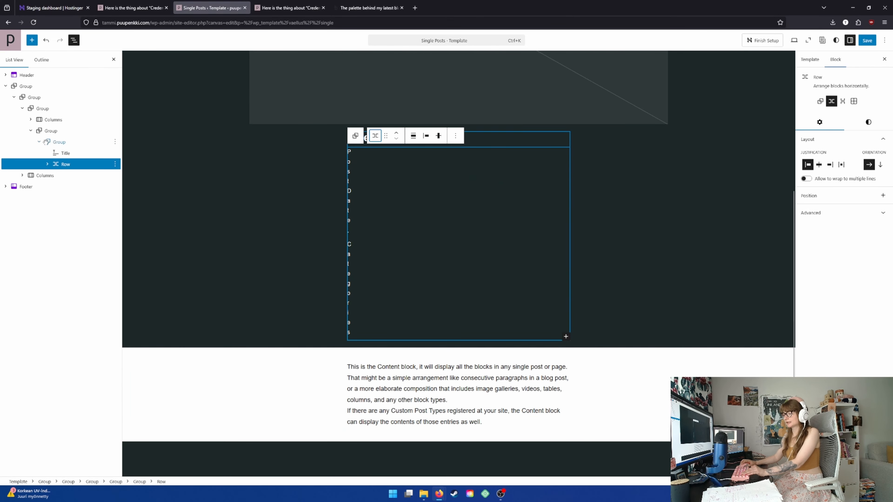
Expand the Row below the Title in the List View and inspect its nested Columns, Column and Grid blocks
click(47, 164)
click(70, 175)
click(56, 175)
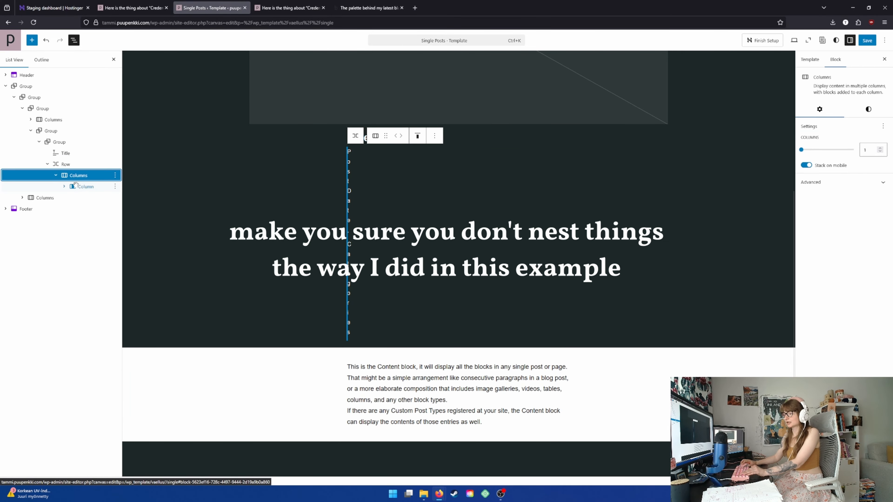
click(75, 186)
click(73, 198)
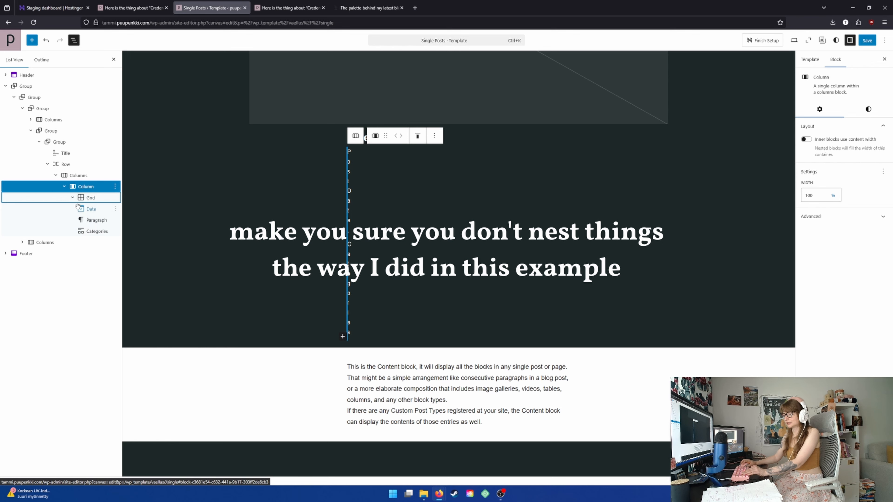
Undo the transformations back to the Grid and select its Date, Paragraph and Categories blocks together
click(45, 41)
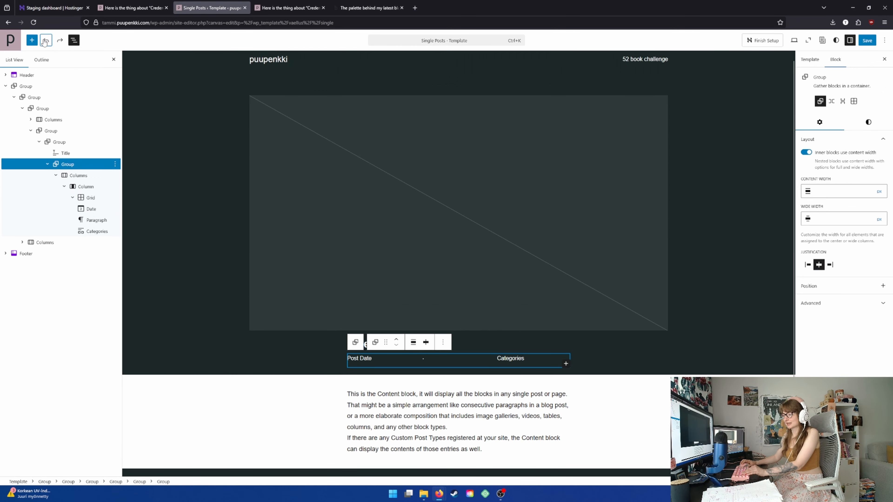
click(45, 40)
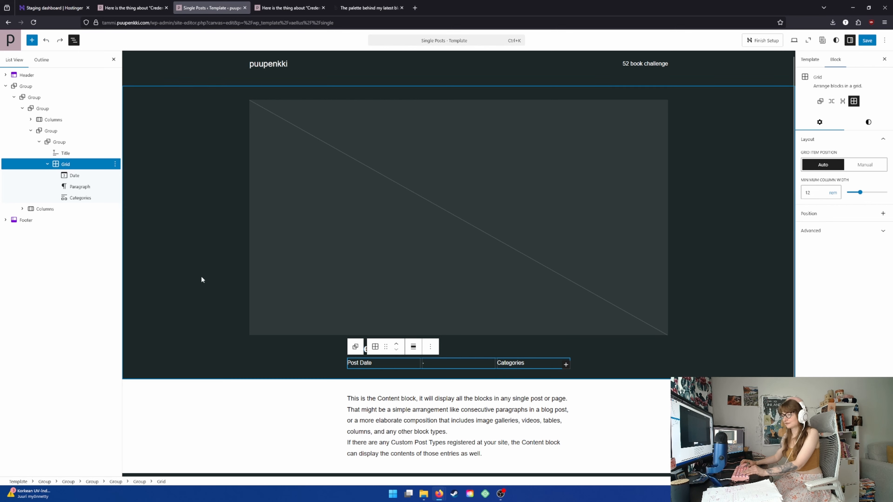
click(83, 193)
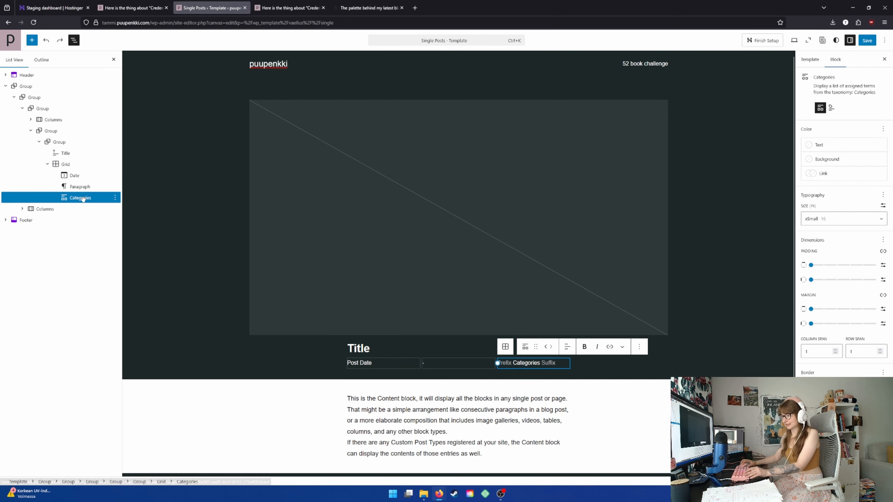
shift+click(81, 187)
shift+click(74, 175)
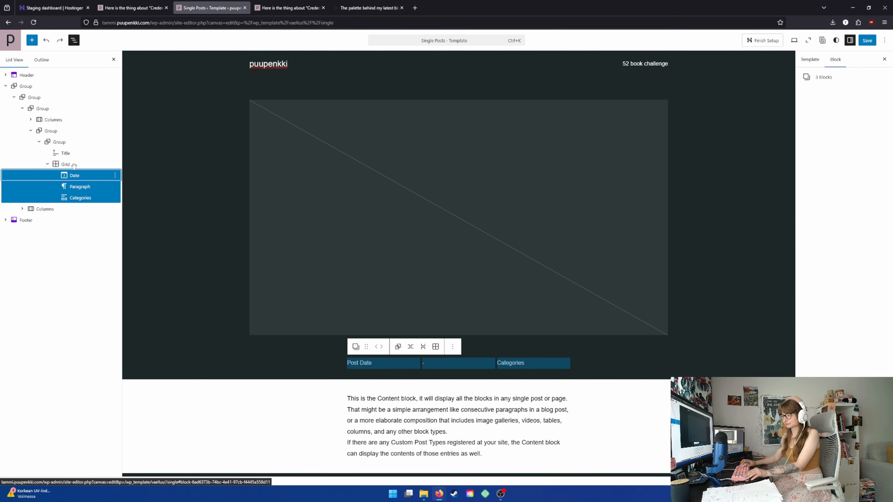
Transform the Grid with the post date and categories back into a Row
click(63, 164)
click(114, 164)
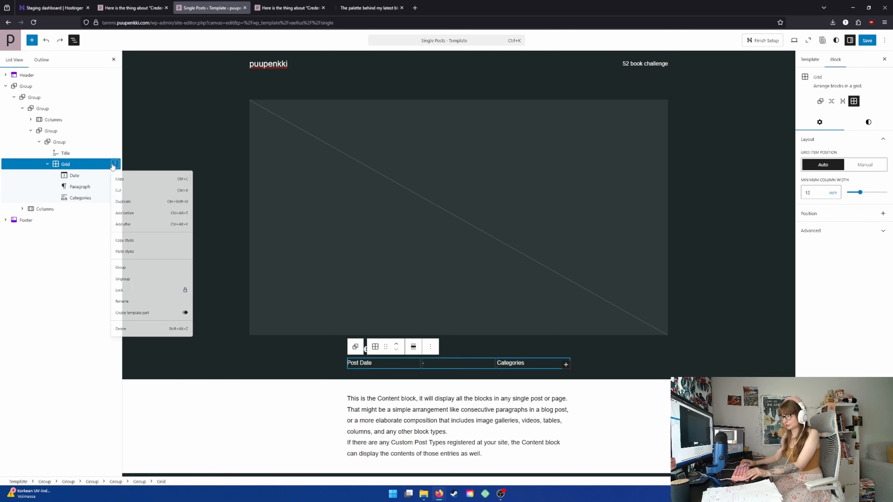
click(114, 165)
click(375, 347)
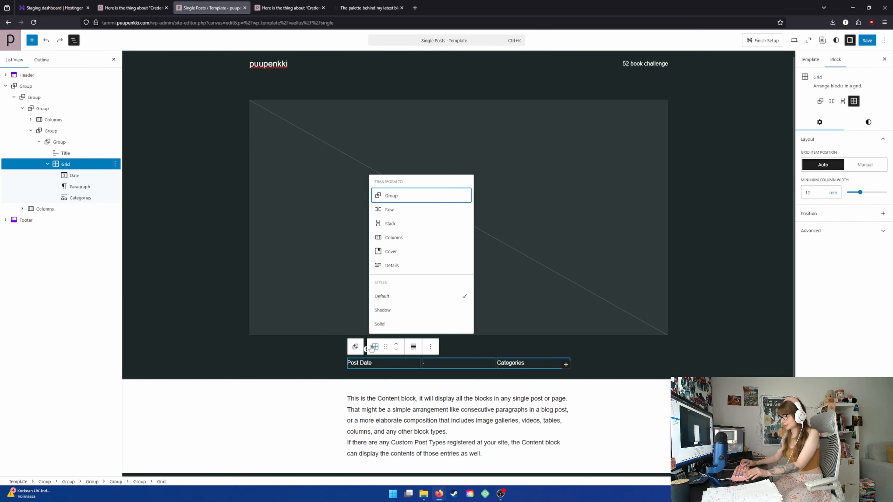
click(382, 211)
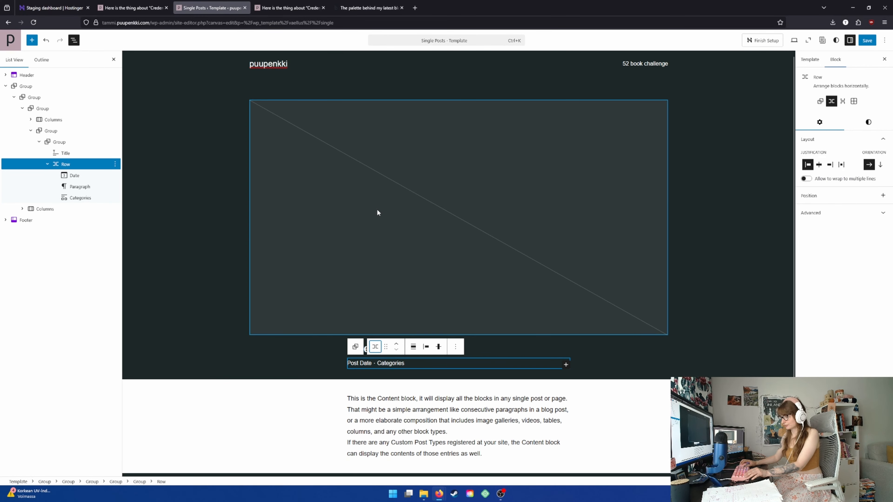
click(234, 347)
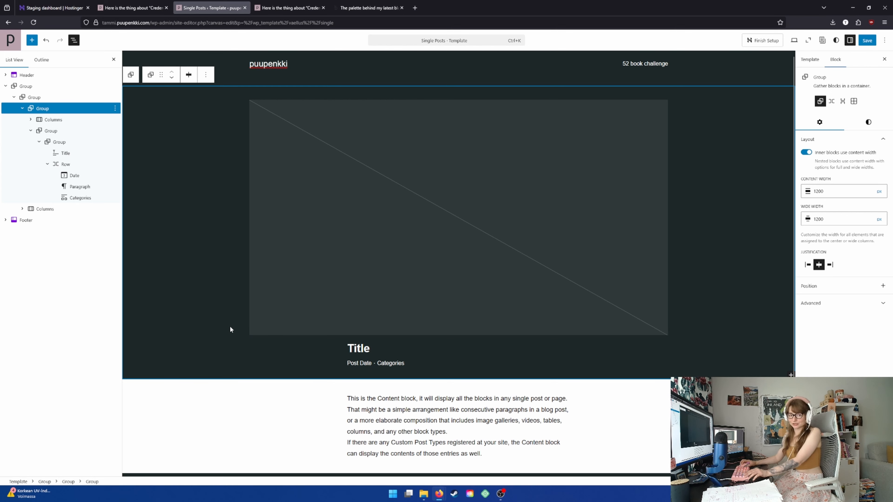
click(521, 361)
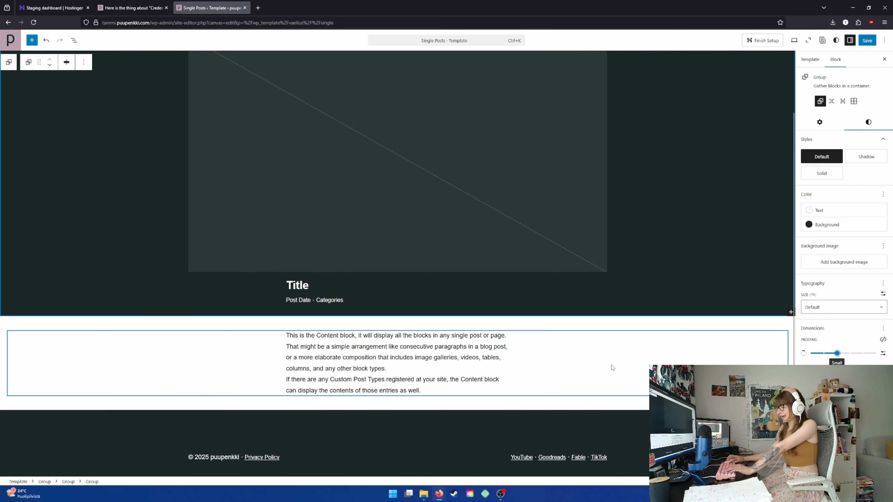
click(611, 367)
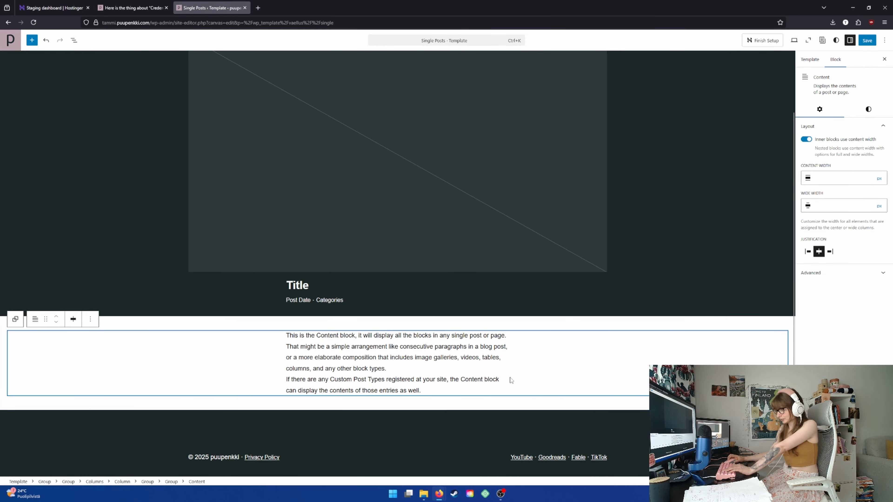
Save the Single Posts template and leave the site editor for the staging site's home page
scroll(674, 351, up, 2)
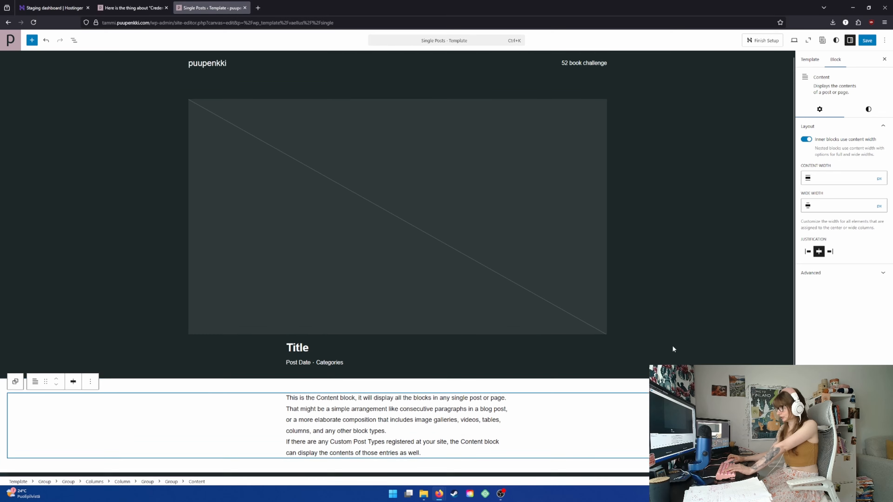
click(866, 41)
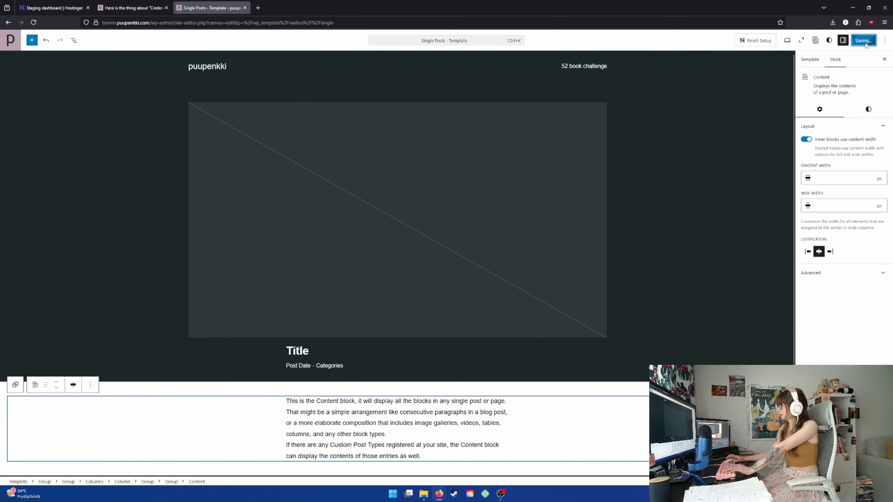
click(9, 44)
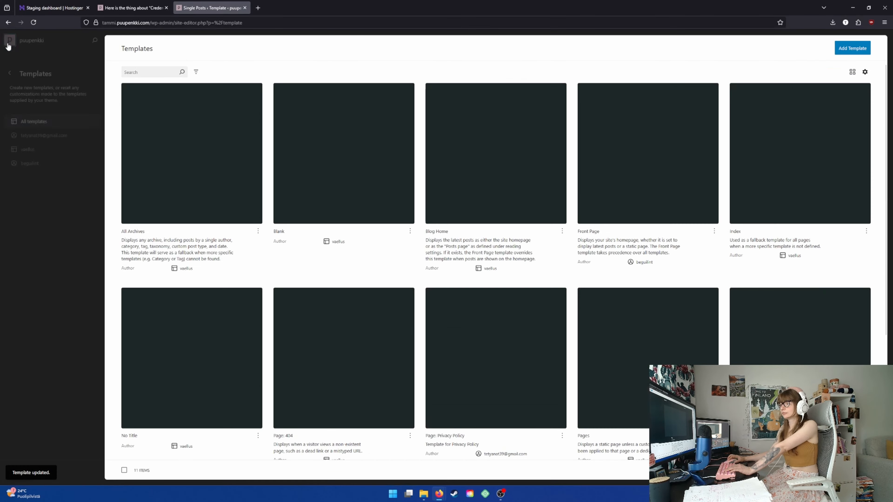
click(9, 46)
click(24, 37)
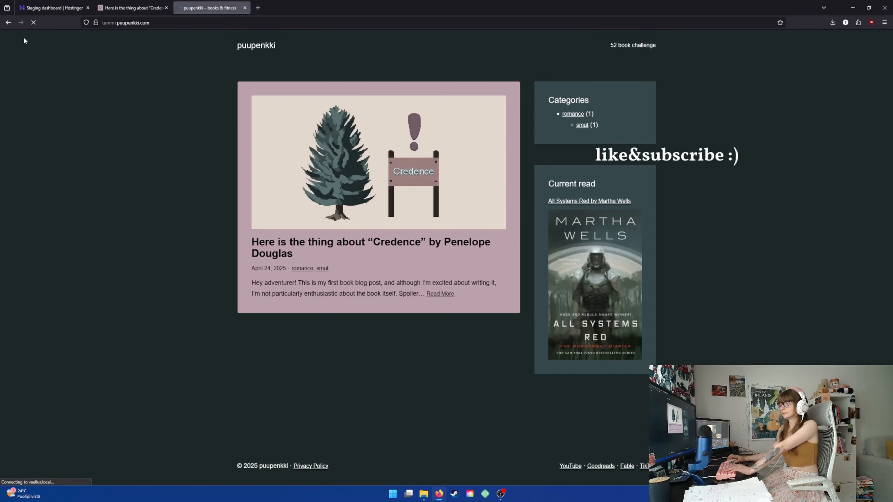
Open the "Credence" blog post and examine its layout from the featured image down to the footer
click(375, 157)
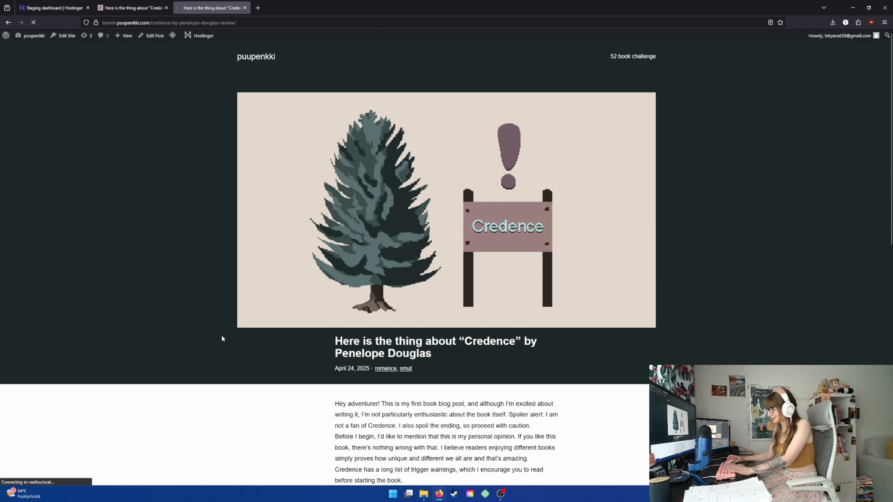
scroll(221, 336, down, 3)
scroll(221, 360, up, 3)
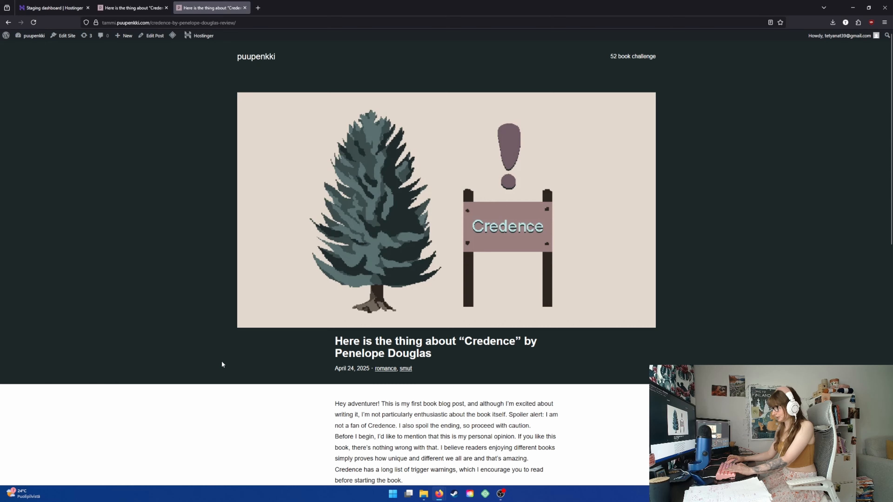
scroll(221, 361, down, 3)
scroll(221, 361, up, 3)
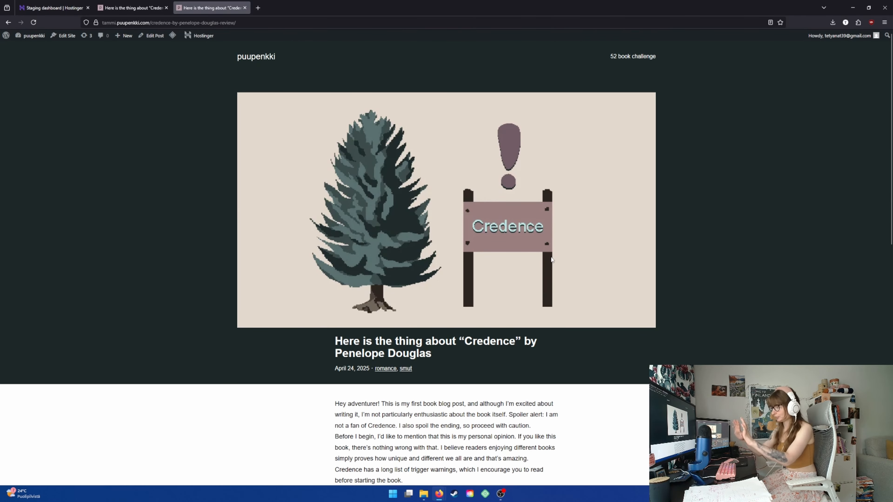
scroll(329, 318, down, 8)
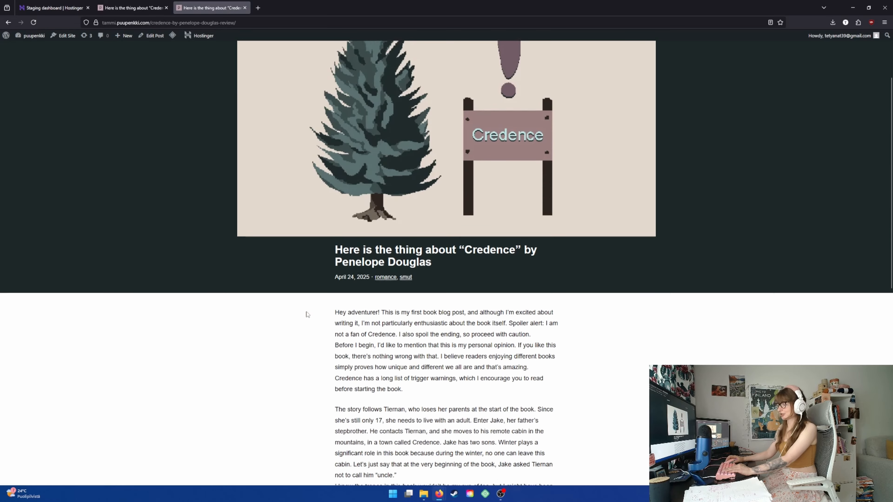
scroll(336, 325, down, 15)
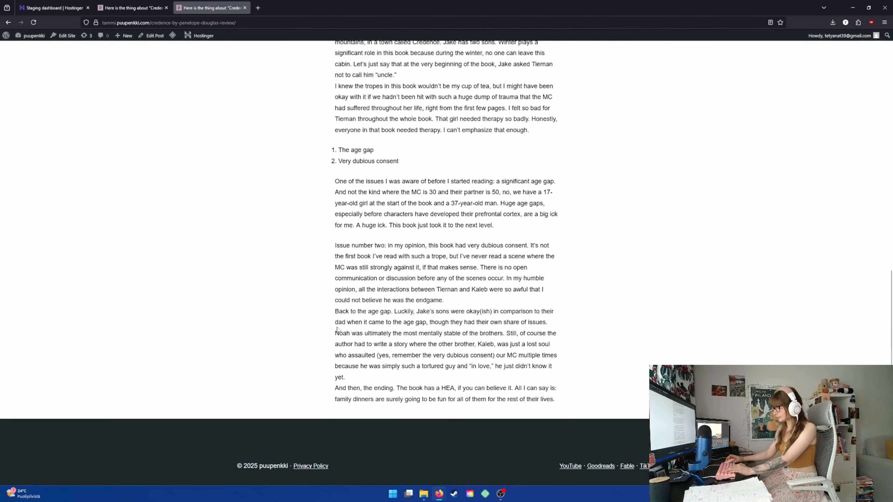
Open the live puupenkki.com site in a new browser tab and view its "Credence" post for comparison
scroll(337, 325, up, 20)
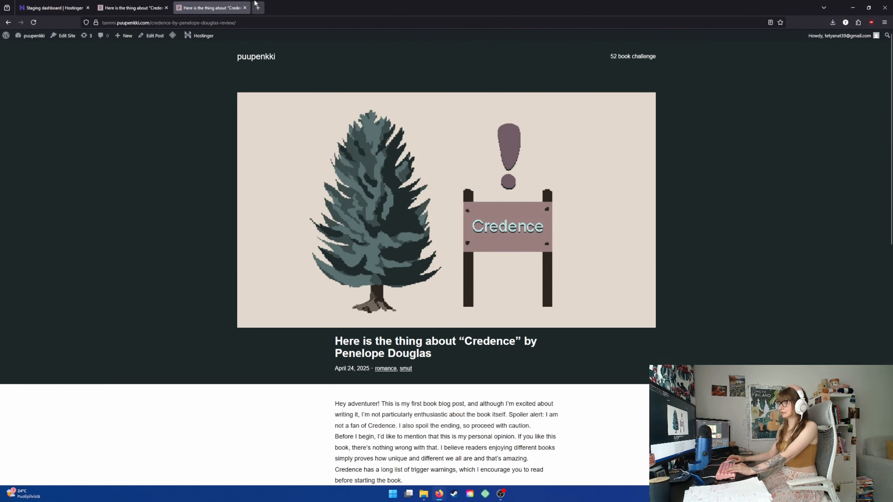
click(257, 7)
click(594, 292)
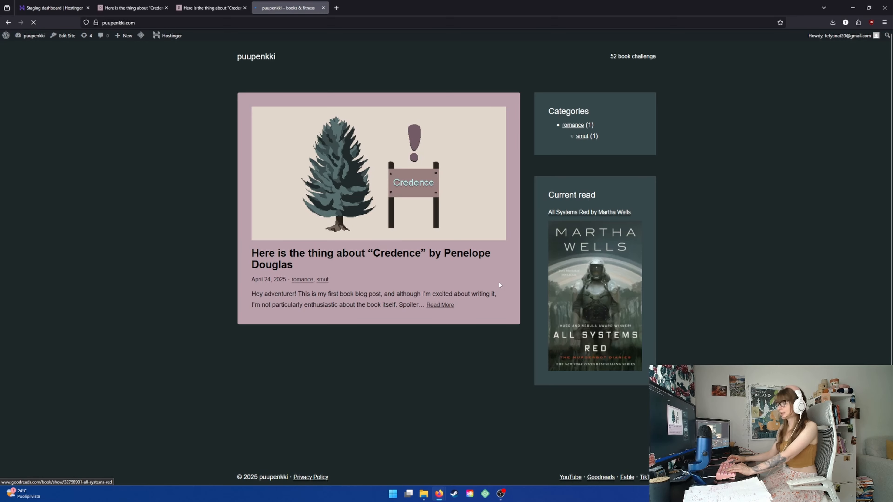
click(316, 159)
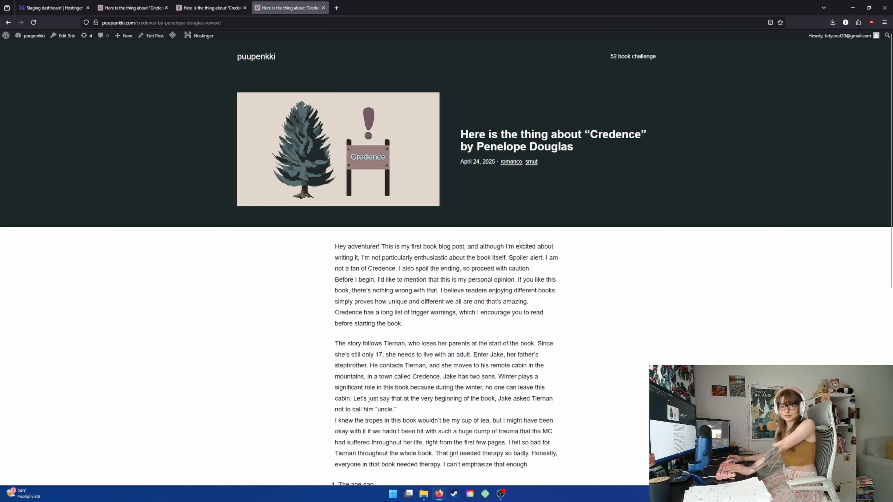
Open beguilint.com in another browser tab and view the post "The palette behind my latest blog post illustration"
click(336, 8)
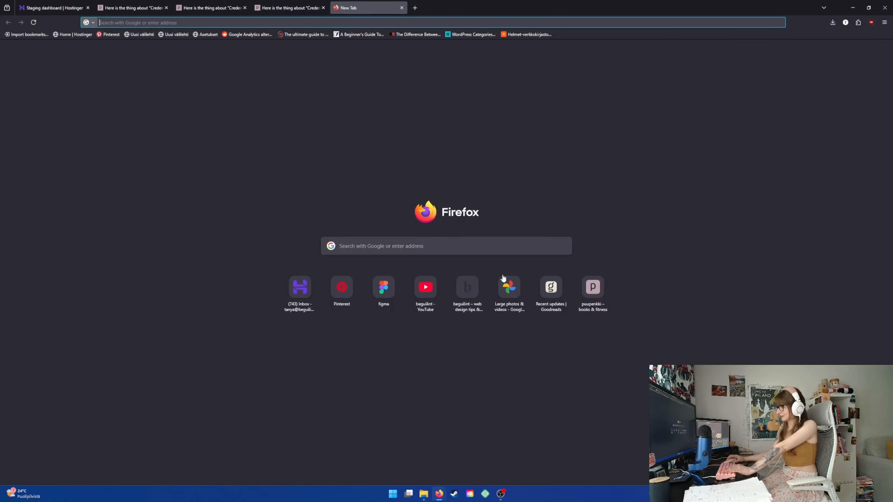
click(472, 295)
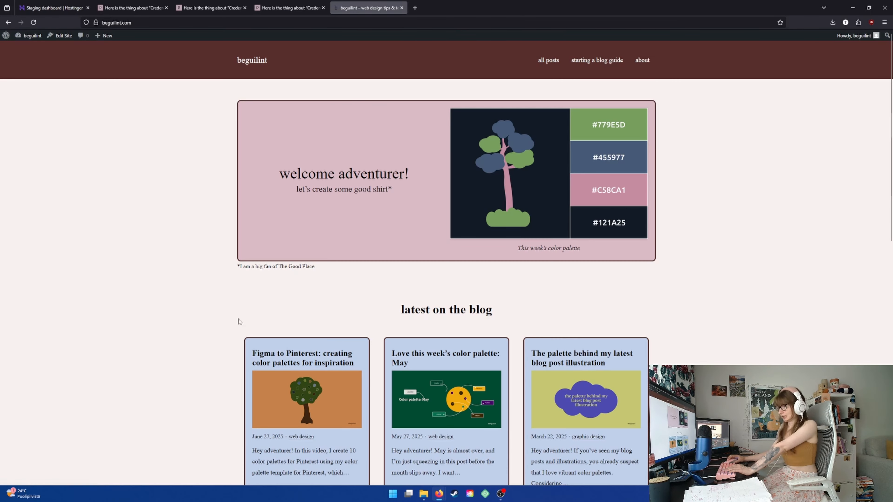
scroll(176, 417, down, 1)
scroll(176, 417, down, 3)
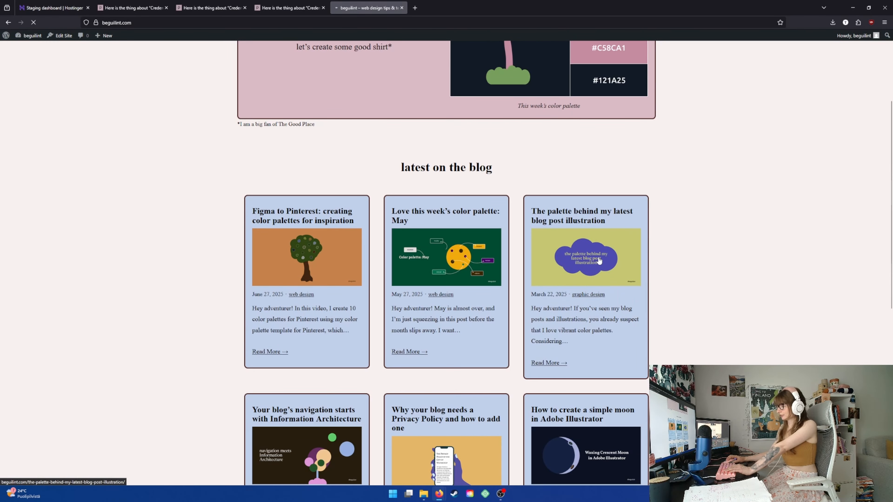
click(598, 267)
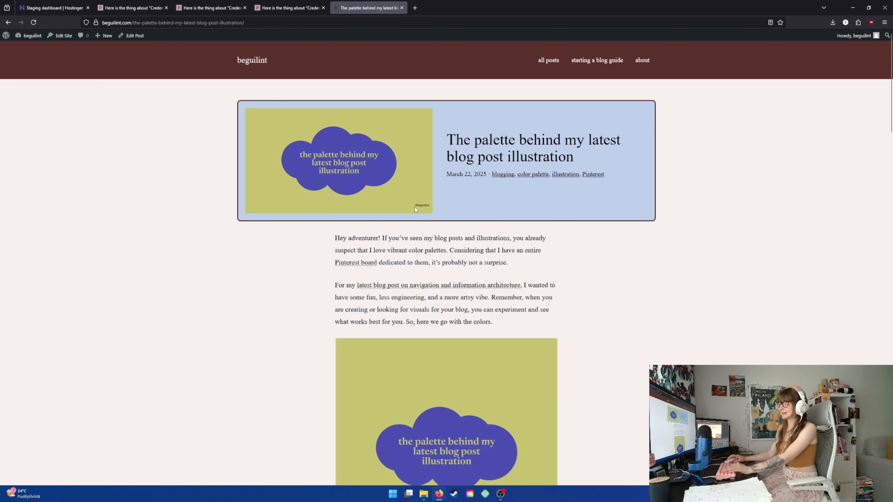
Return to the staging site's "Credence" post and compare its header and body layout with the other posts
click(182, 6)
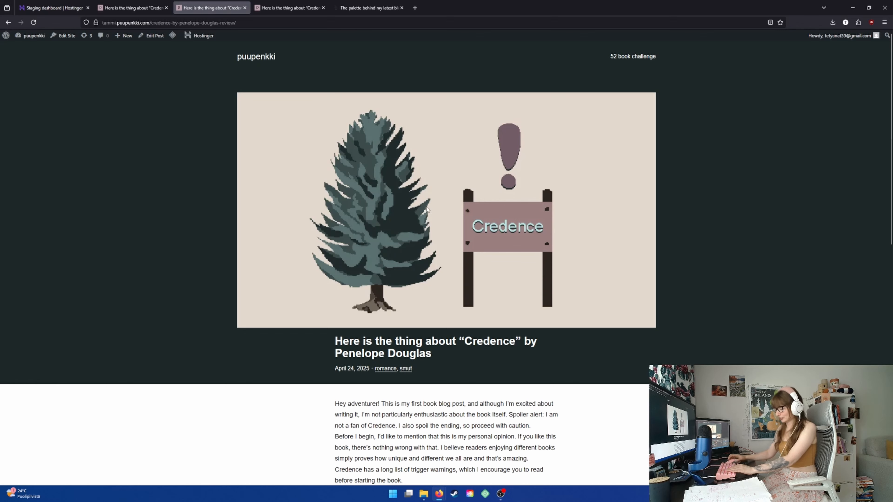
scroll(607, 279, down, 2)
scroll(608, 305, up, 2)
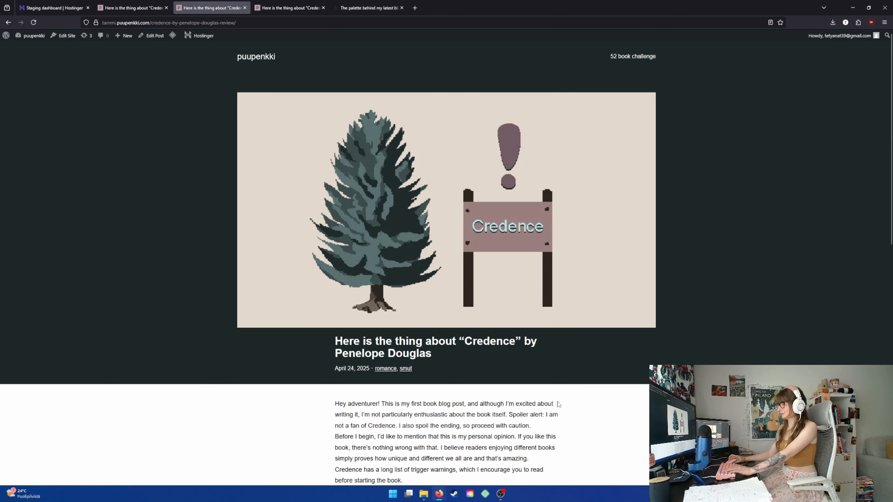
scroll(559, 407, down, 3)
scroll(560, 408, up, 3)
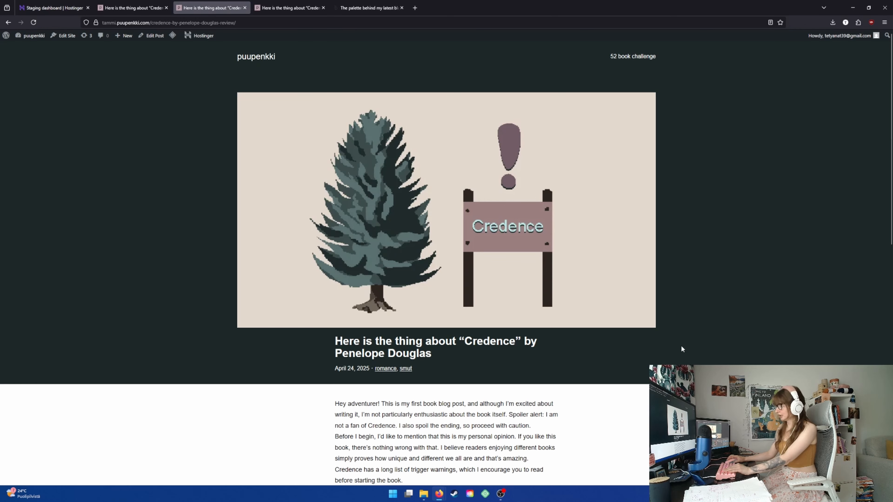
Go to the staging home page, reopen the "Credence" post and examine its header, text column and footer
click(247, 58)
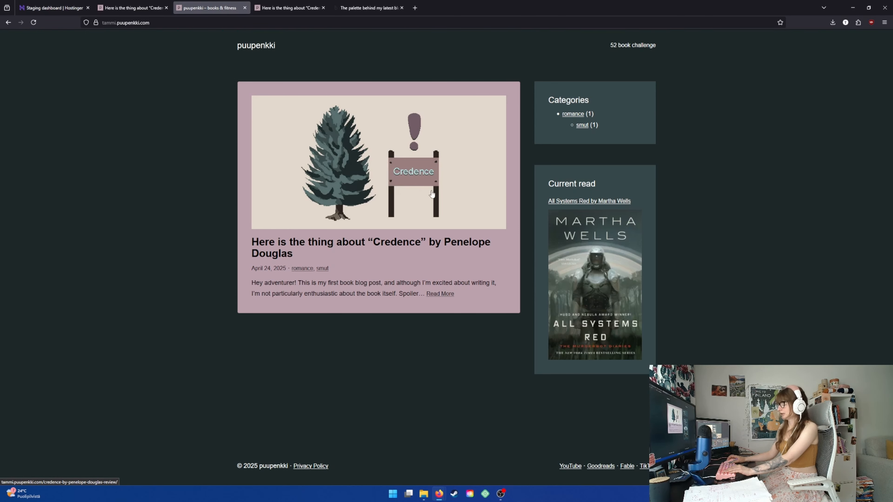
click(398, 202)
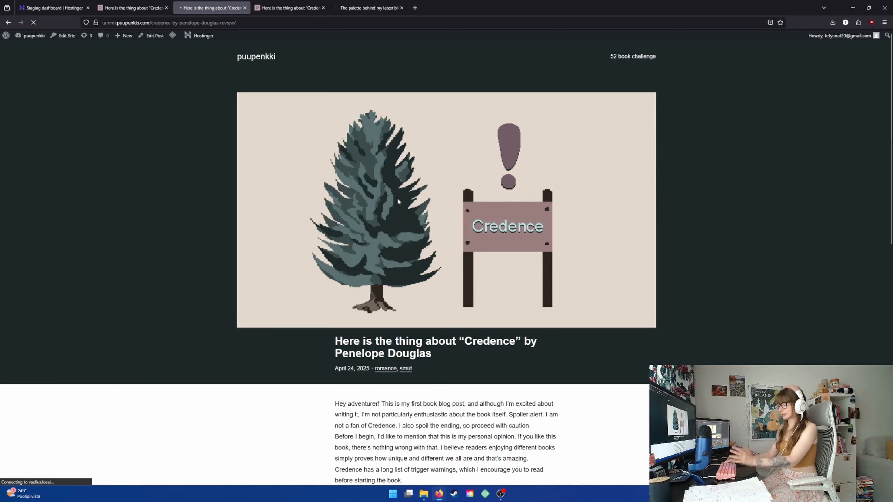
scroll(387, 211, down, 5)
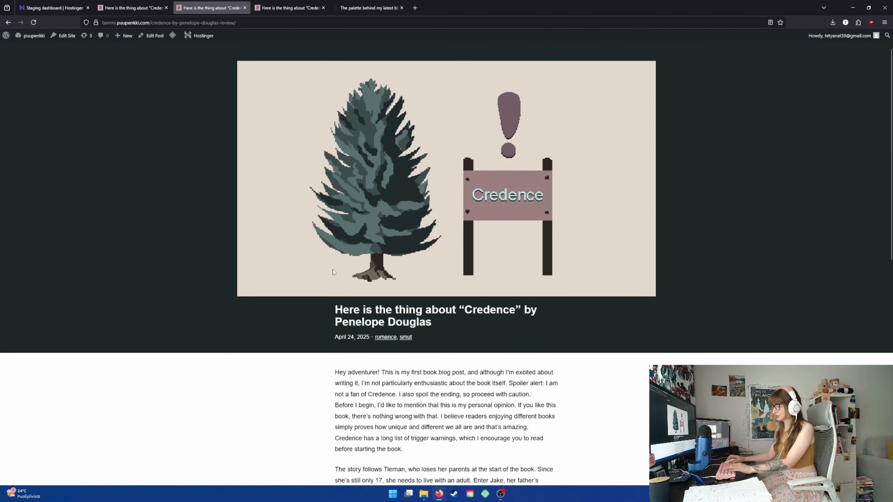
drag(333, 229, 562, 404)
click(664, 286)
scroll(663, 286, down, 4)
scroll(632, 404, down, 2)
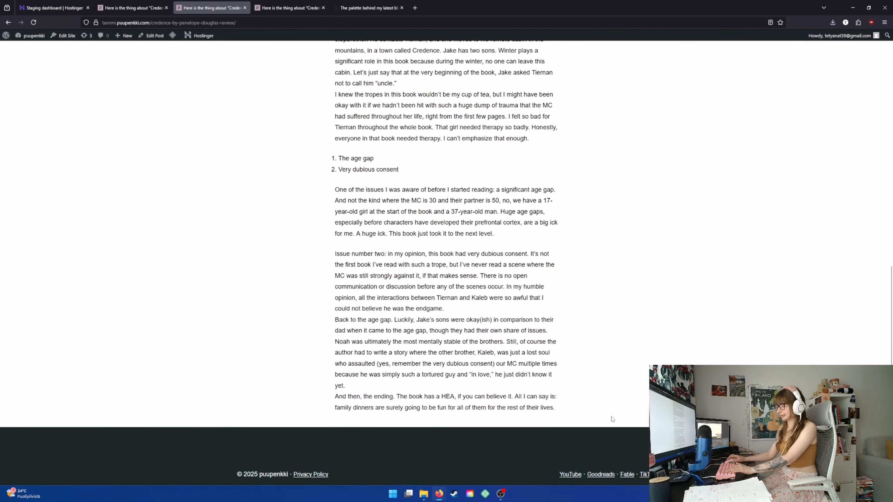
scroll(600, 372, up, 12)
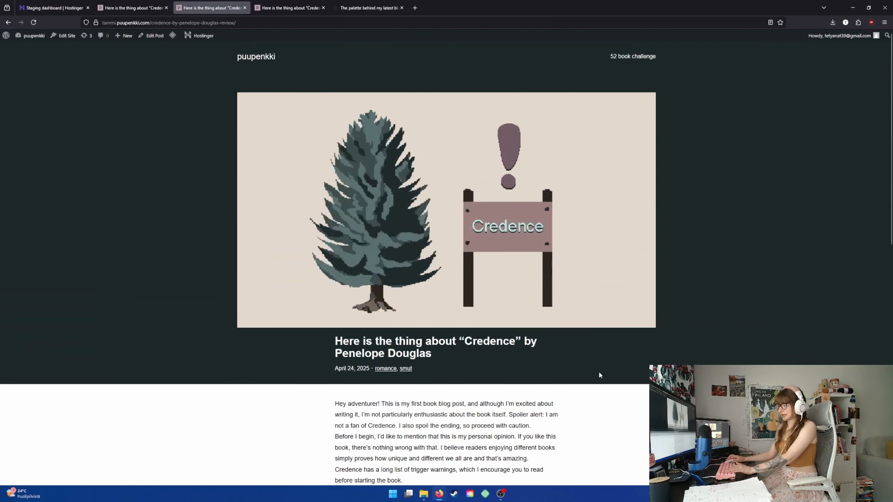
scroll(598, 371, down, 2)
scroll(486, 372, up, 2)
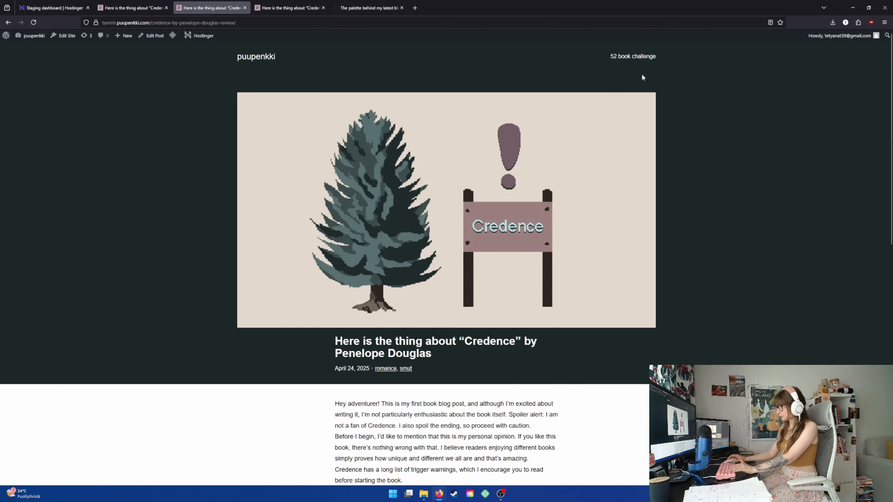
Examine the staging site's 52 book challenge page down to the footer, and return to the home page
click(645, 59)
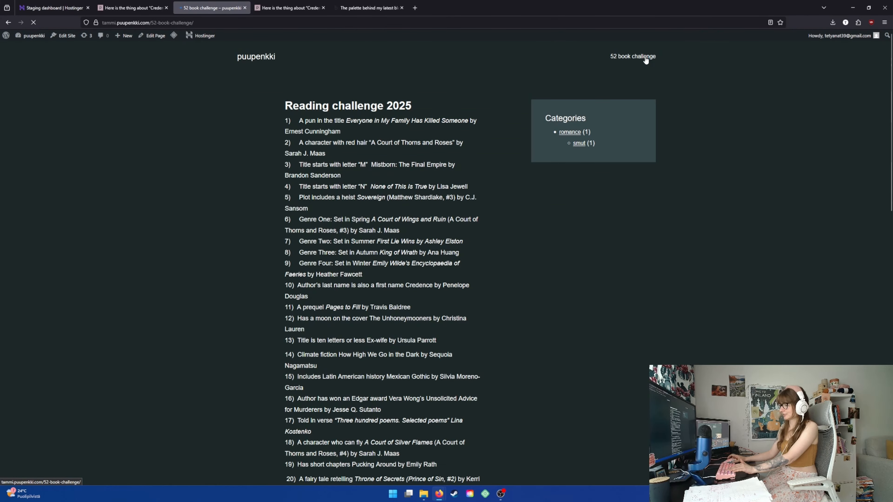
drag(284, 105, 318, 107)
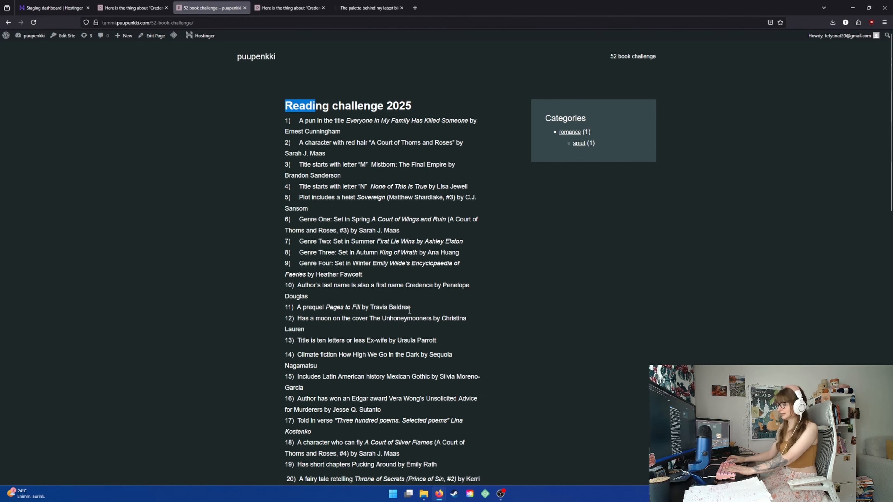
scroll(409, 310, down, 8)
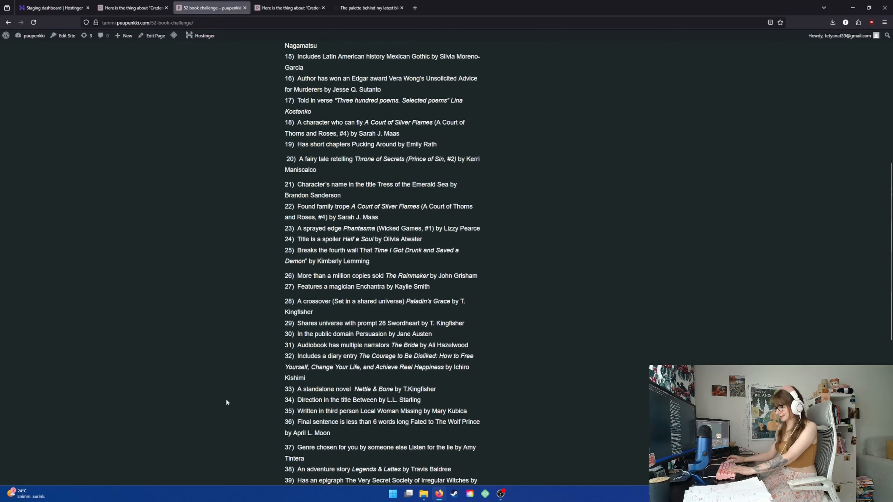
scroll(450, 431, down, 10)
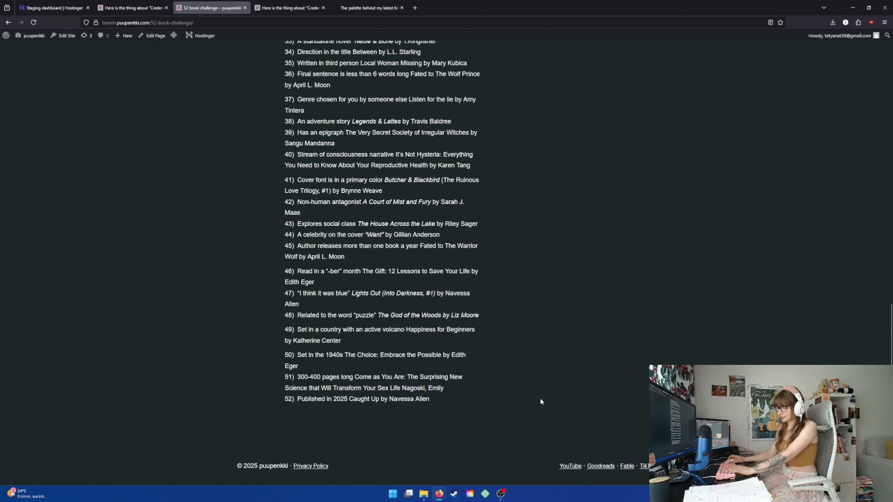
scroll(540, 401, up, 12)
scroll(532, 416, up, 6)
click(556, 316)
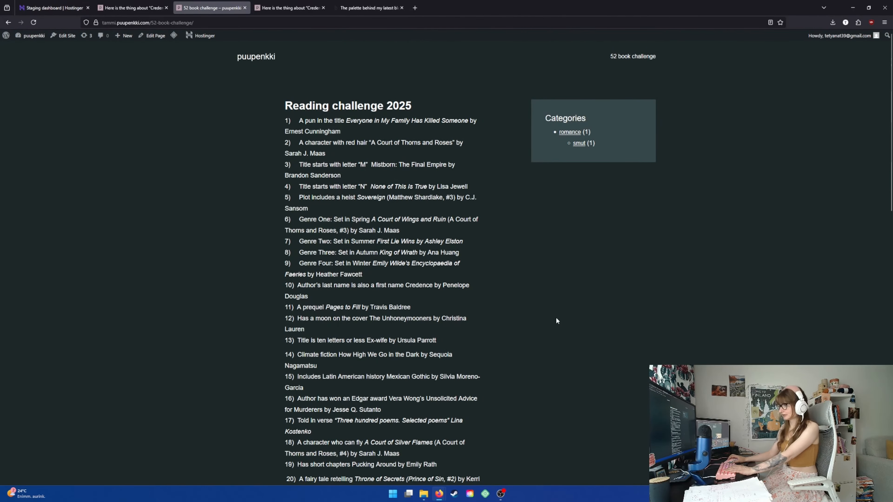
click(242, 55)
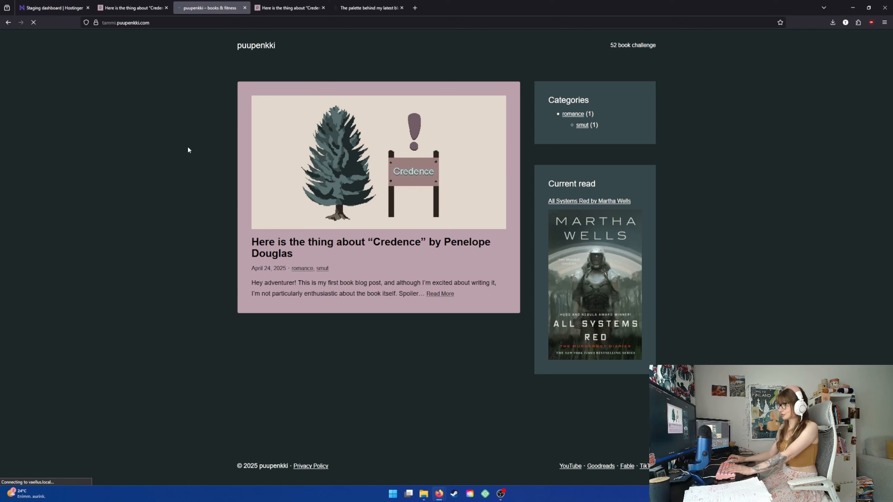